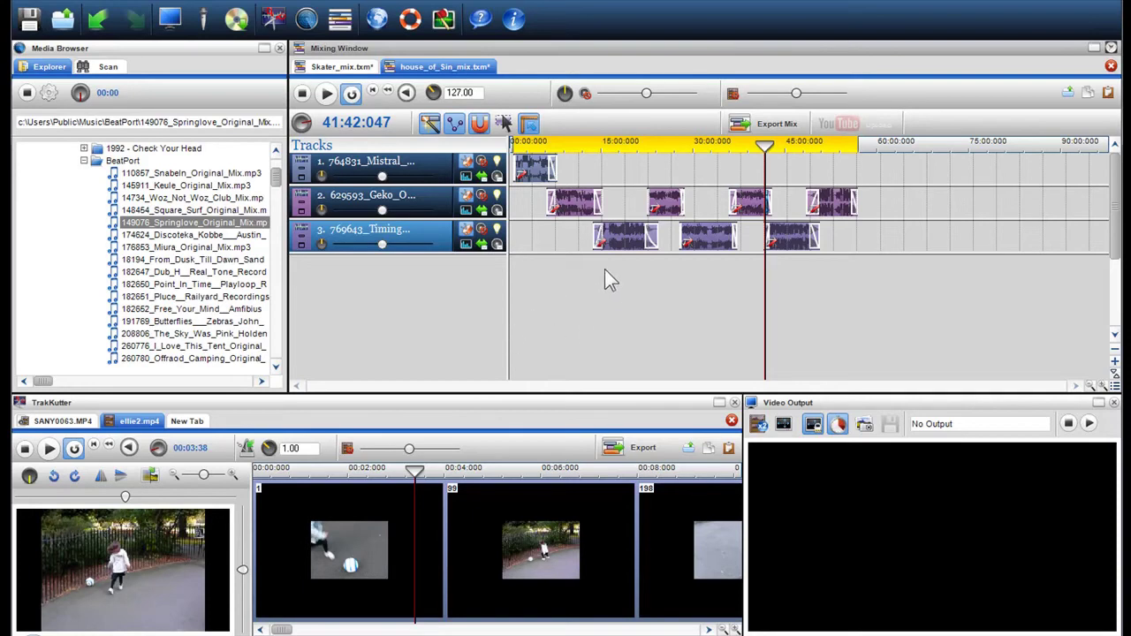
- Delete the first clip on track 3 with Delete Segment
scroll(605, 271, up, 2)
scroll(606, 270, down, 2)
right_click(630, 245)
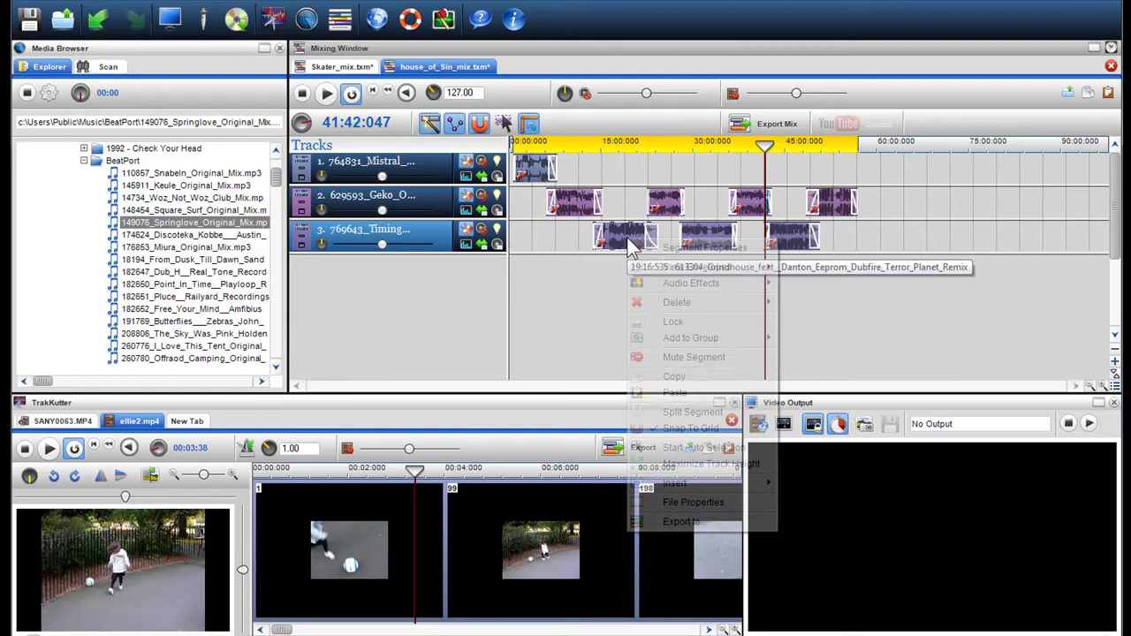
mouse_move(766, 310)
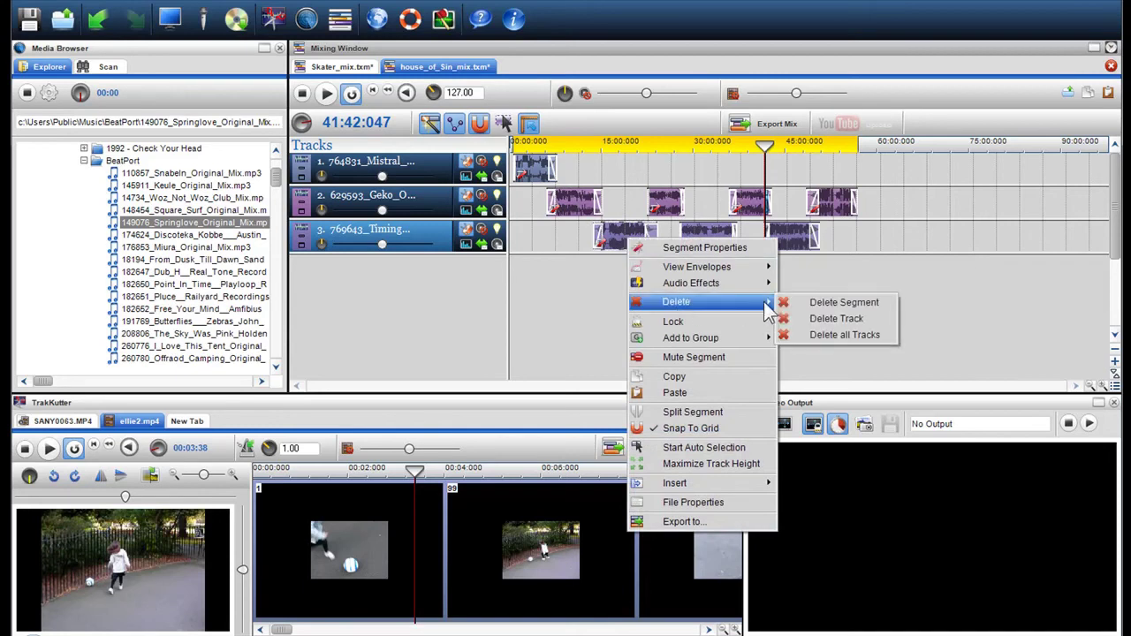
click(826, 302)
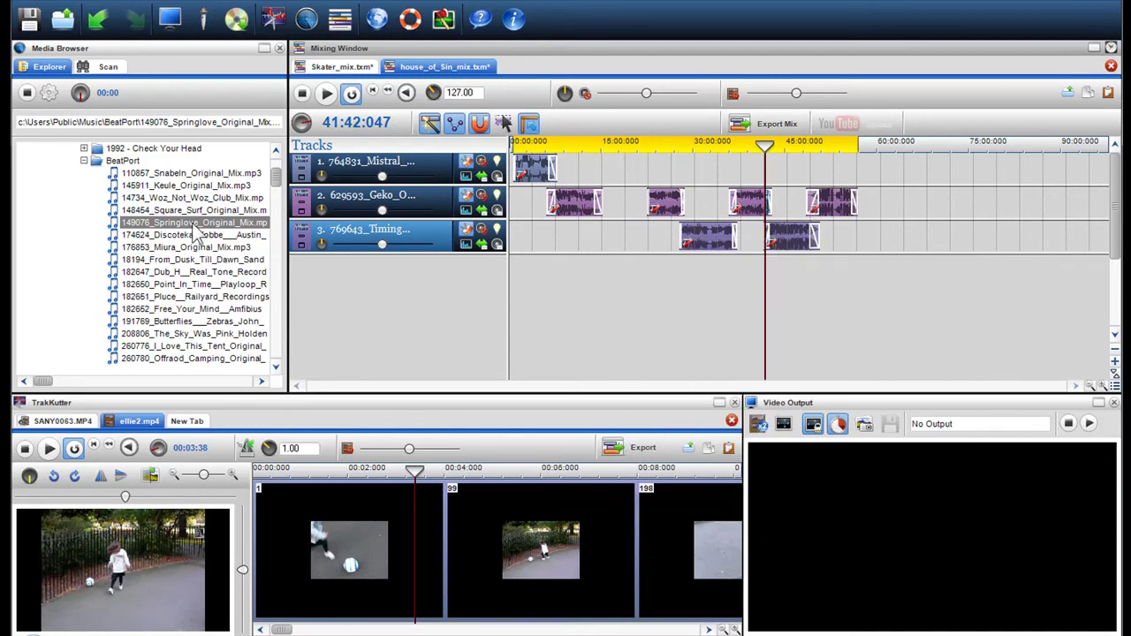
- Drop the Springlove mp3 onto track 3 and nudge it slightly earlier
drag(200, 224, 593, 237)
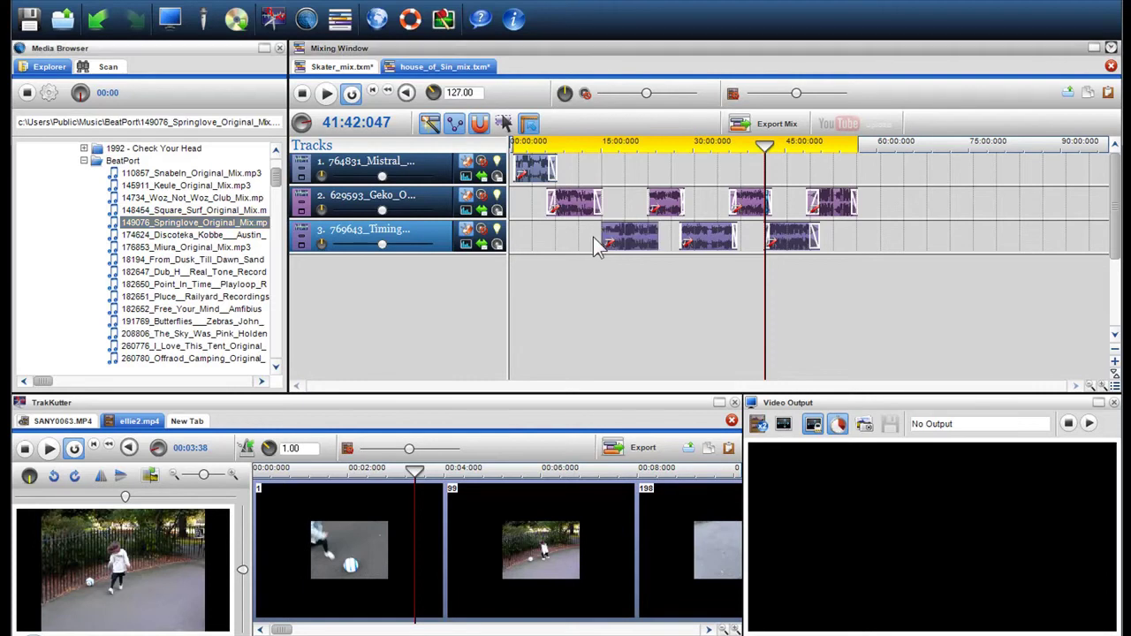
scroll(612, 283, up, 2)
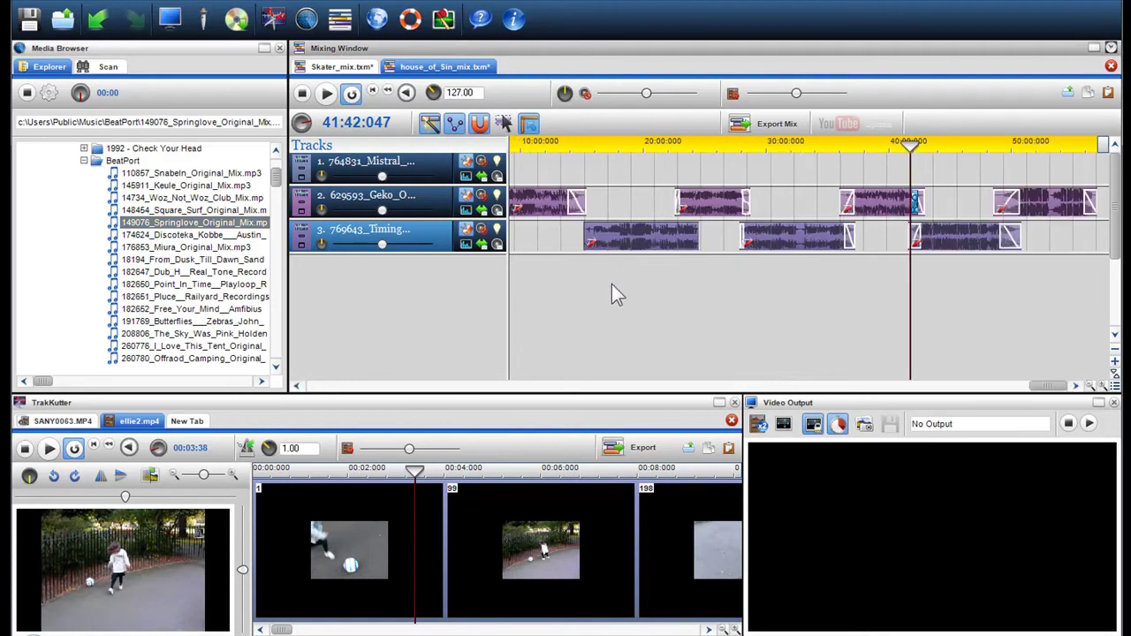
drag(623, 232, 574, 226)
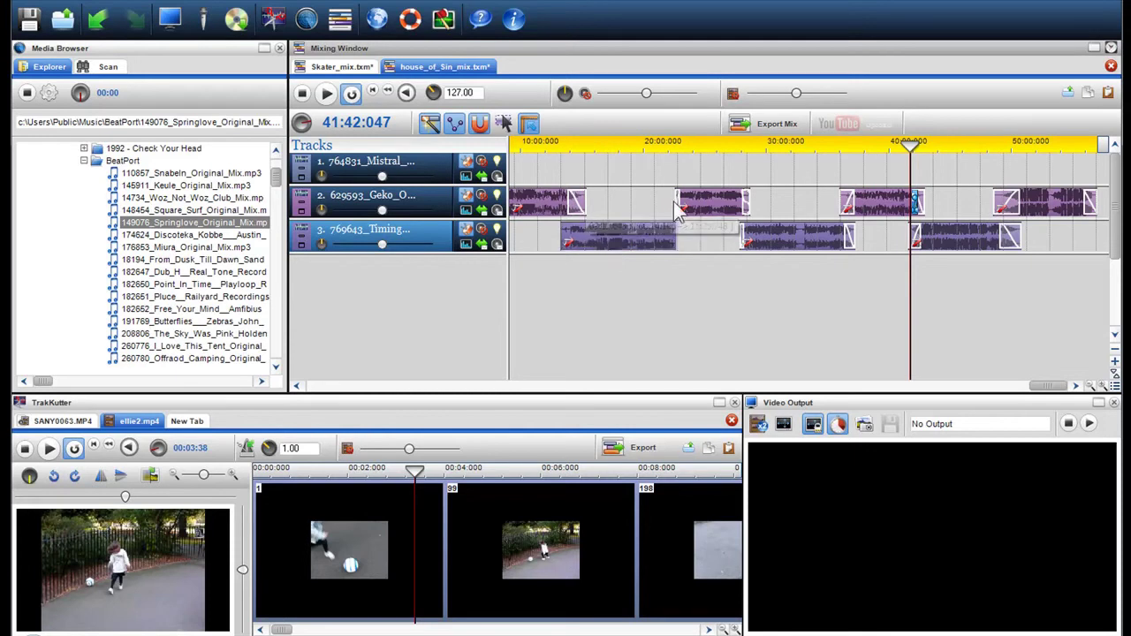
click(642, 289)
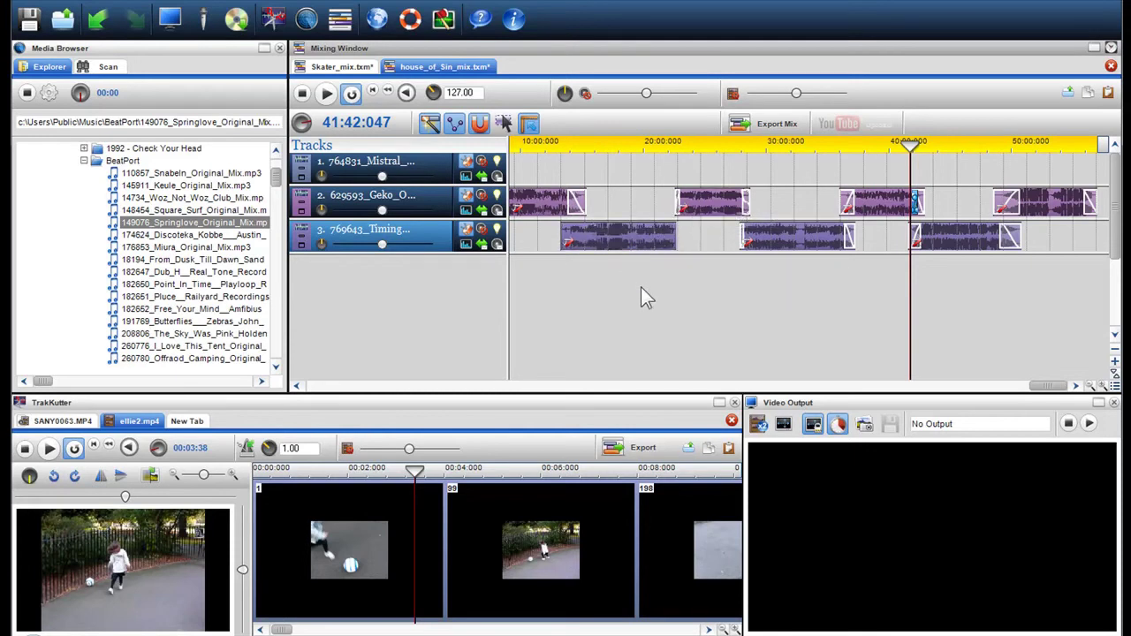
- Drag the Mixing Window scrollbar left to show the start of house_of_Sin_mix
drag(1048, 386, 366, 389)
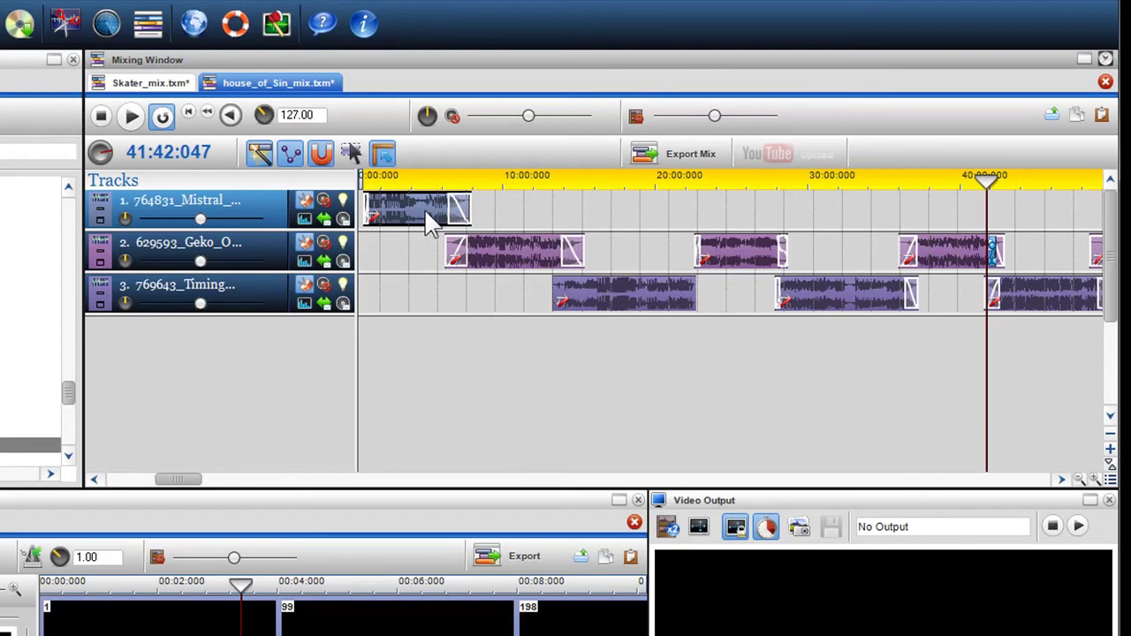
- Add the track 1 clip and the first track 2 clip to Group 1
right_click(431, 224)
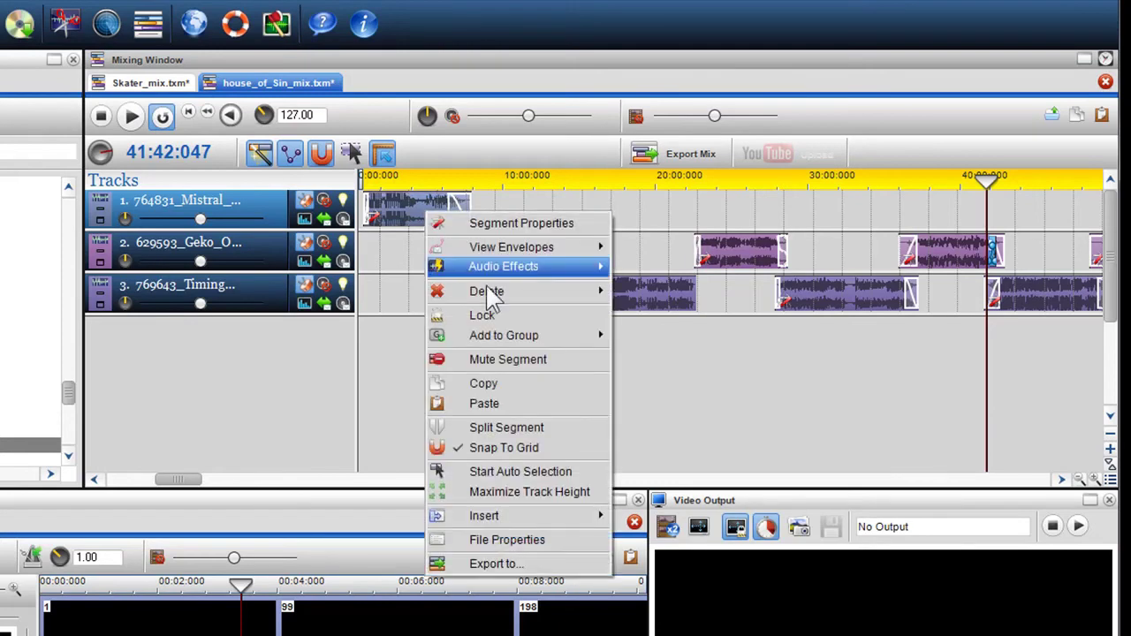
mouse_move(523, 336)
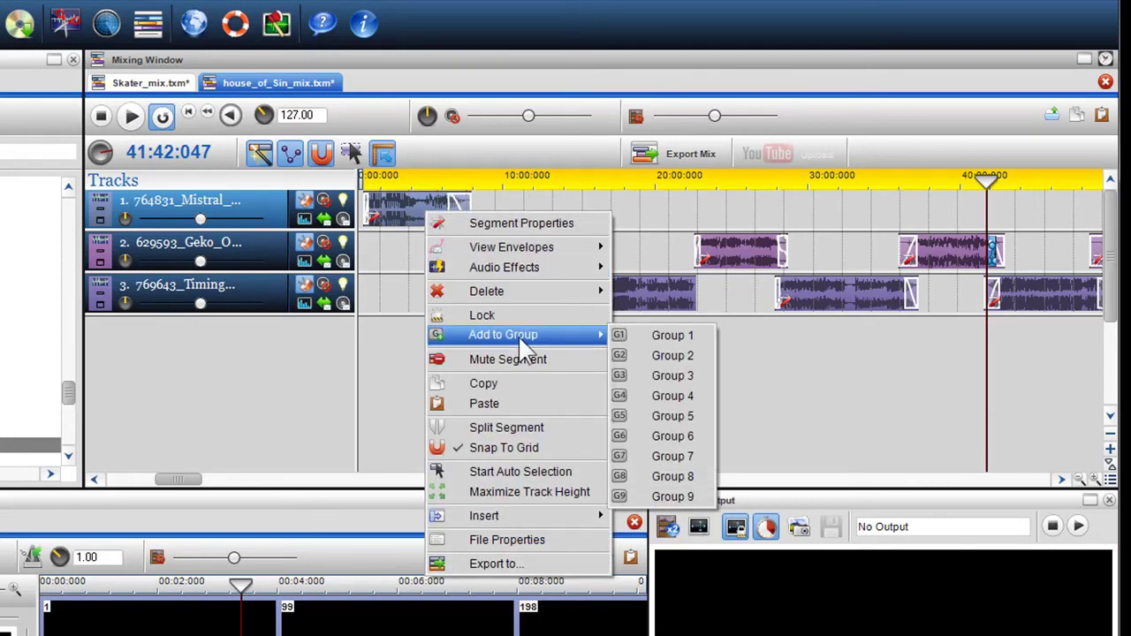
click(629, 340)
right_click(517, 256)
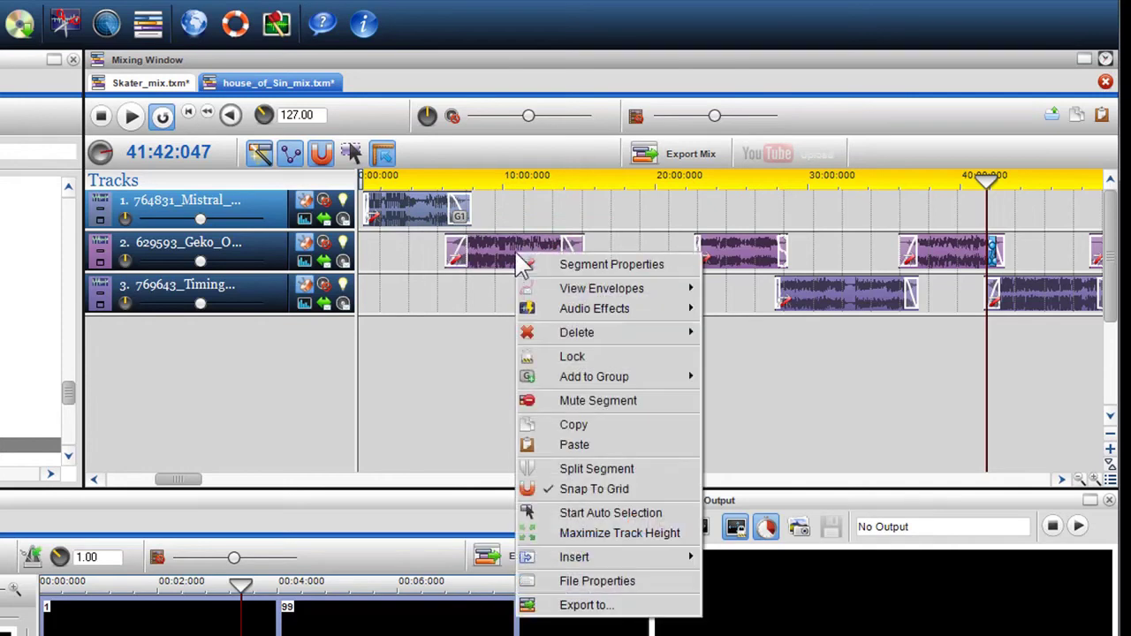
mouse_move(623, 379)
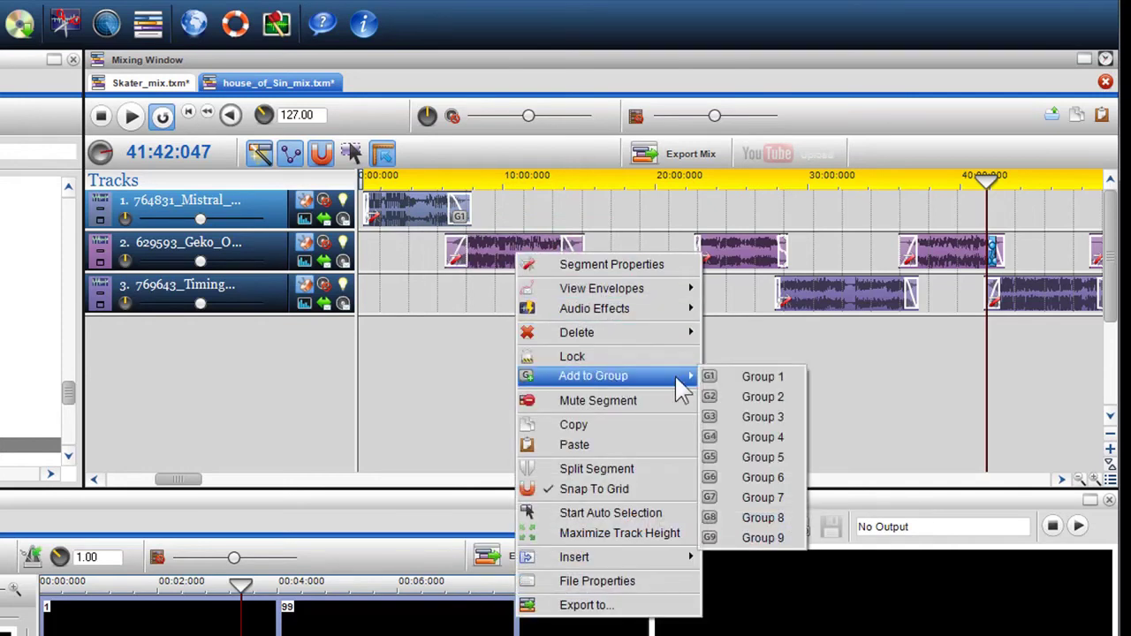
click(761, 378)
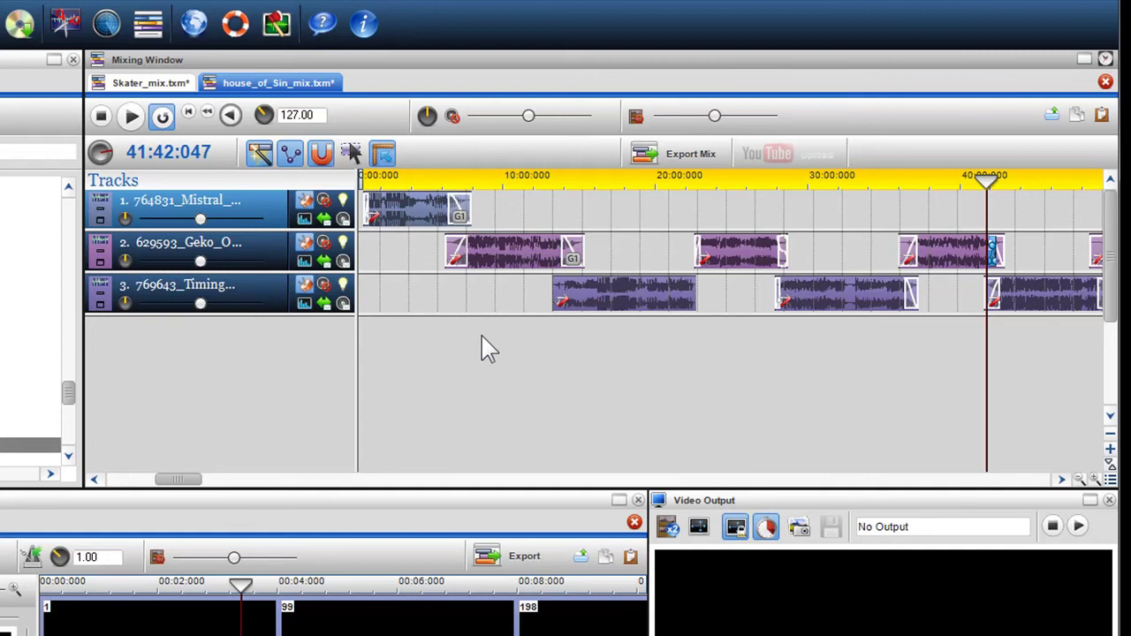
- Check the grouping by nudging the track 2 clip and selecting the grouped and track 3 clips
scroll(488, 349, up, 2)
drag(914, 485, 128, 484)
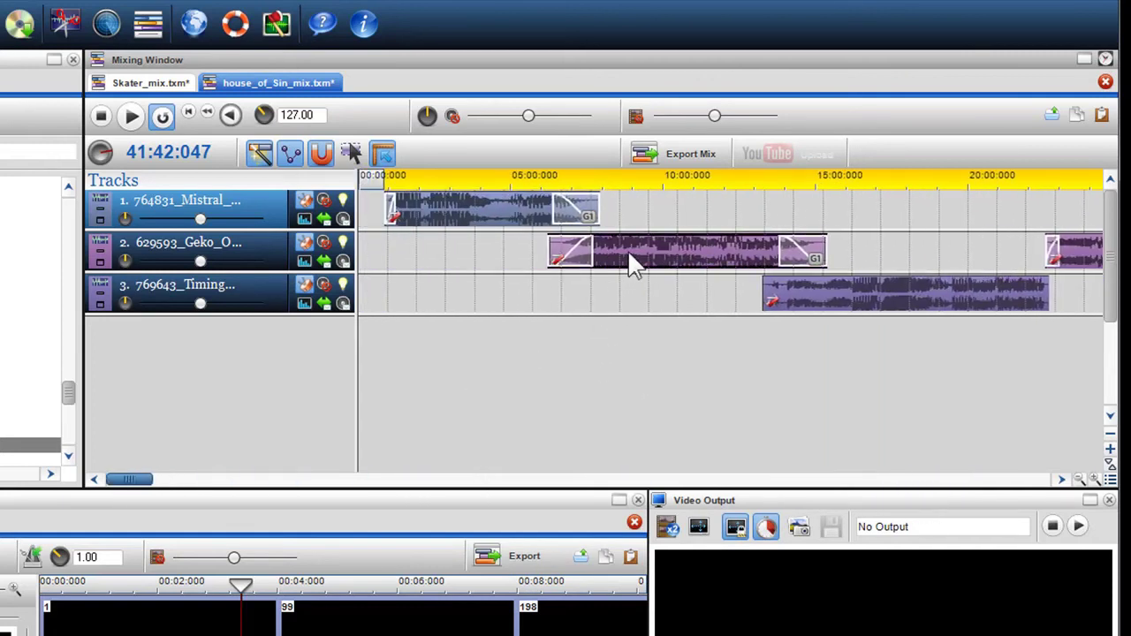
mouse_move(640, 256)
mouse_down()
mouse_move(698, 265)
mouse_move(719, 252)
mouse_move(651, 271)
mouse_up()
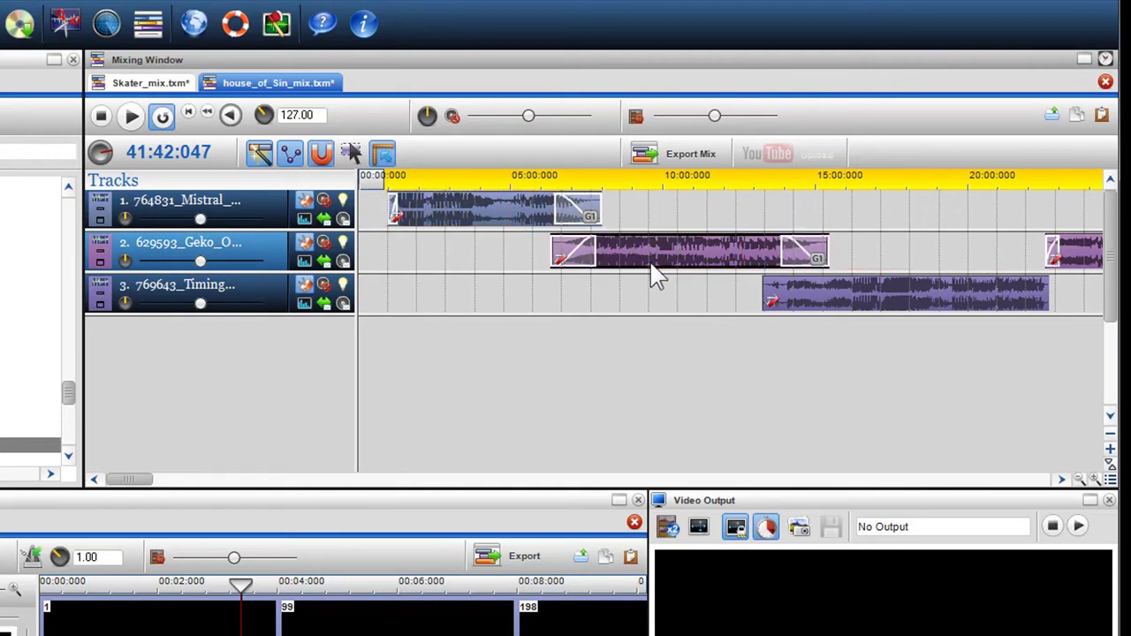
click(599, 240)
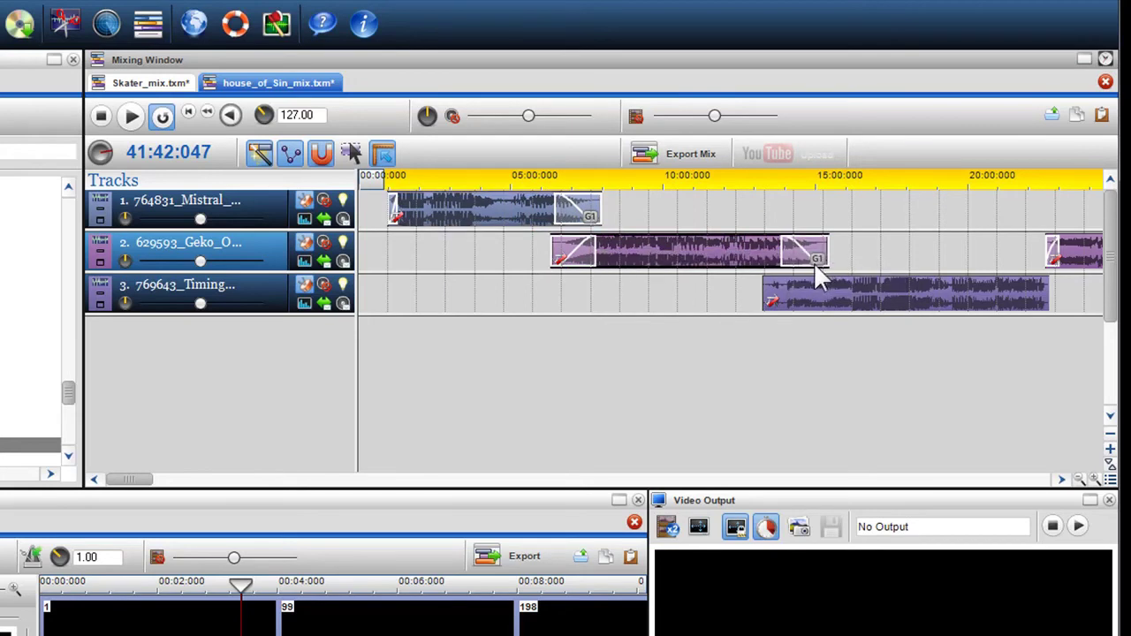
click(820, 287)
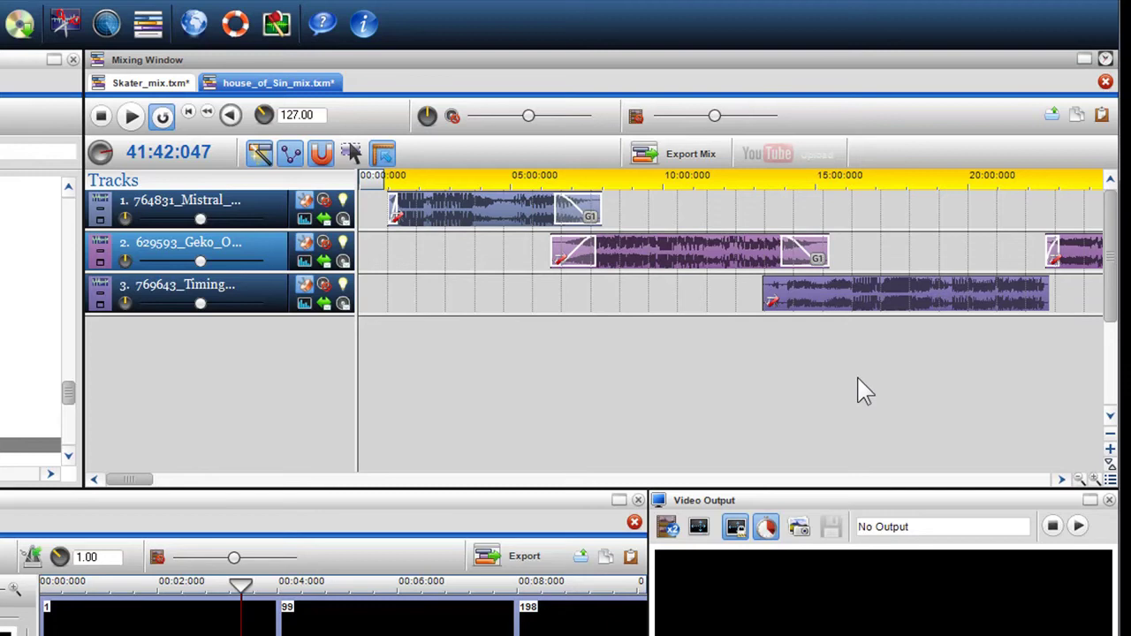
- Marquee-select the later track 2–3 clips, add them to Group 2, and shift them slightly later
scroll(864, 391, down, 2)
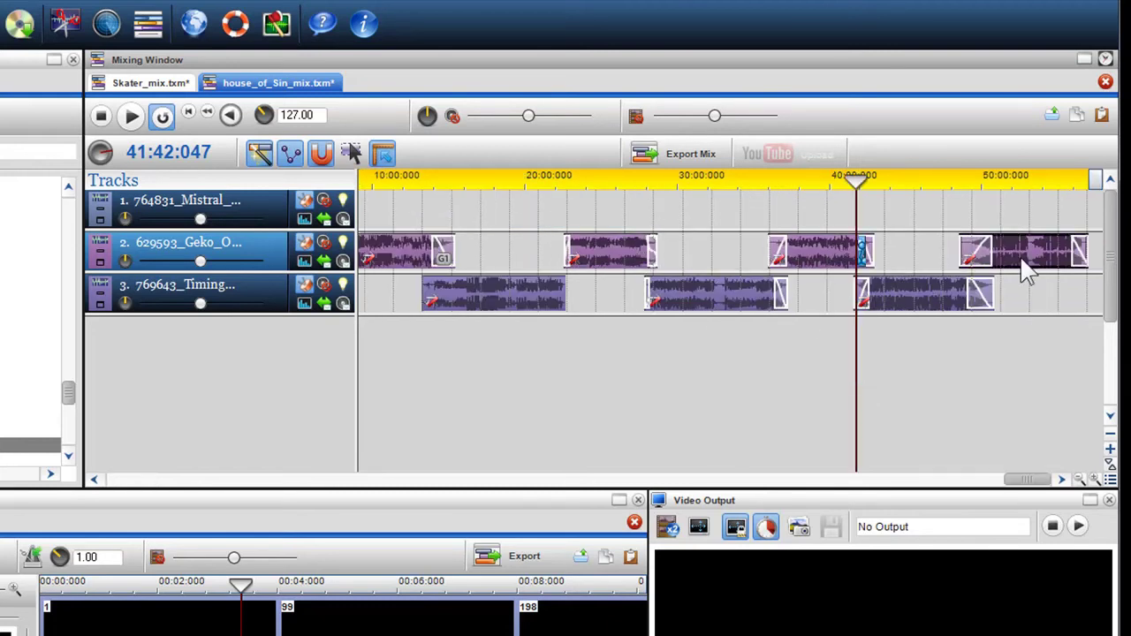
drag(348, 151, 1016, 323)
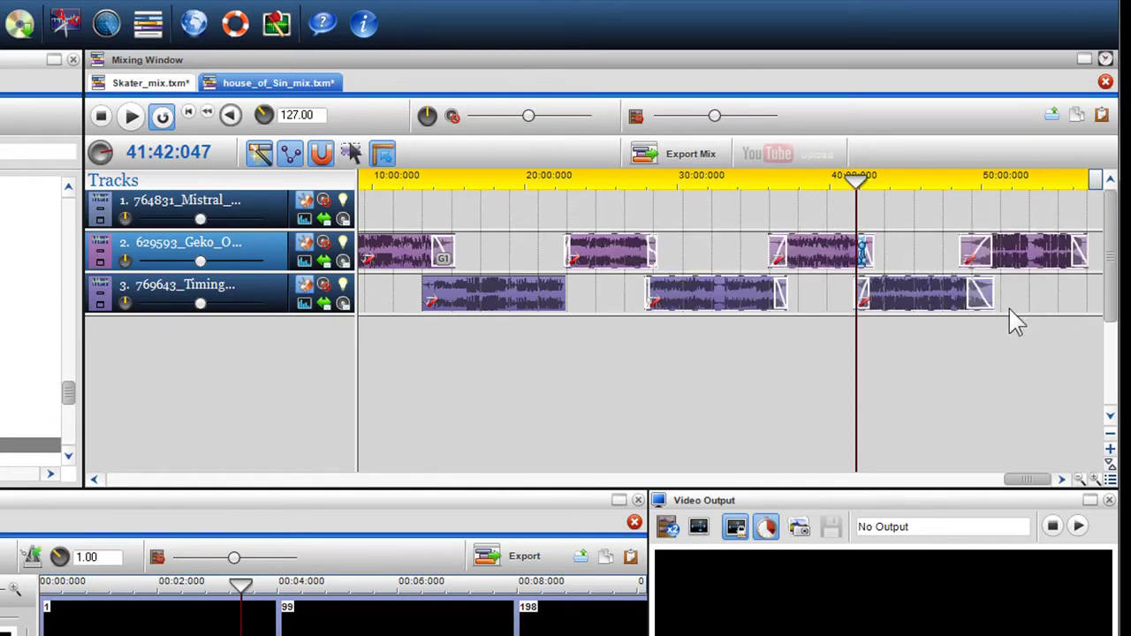
right_click(731, 288)
mouse_move(790, 417)
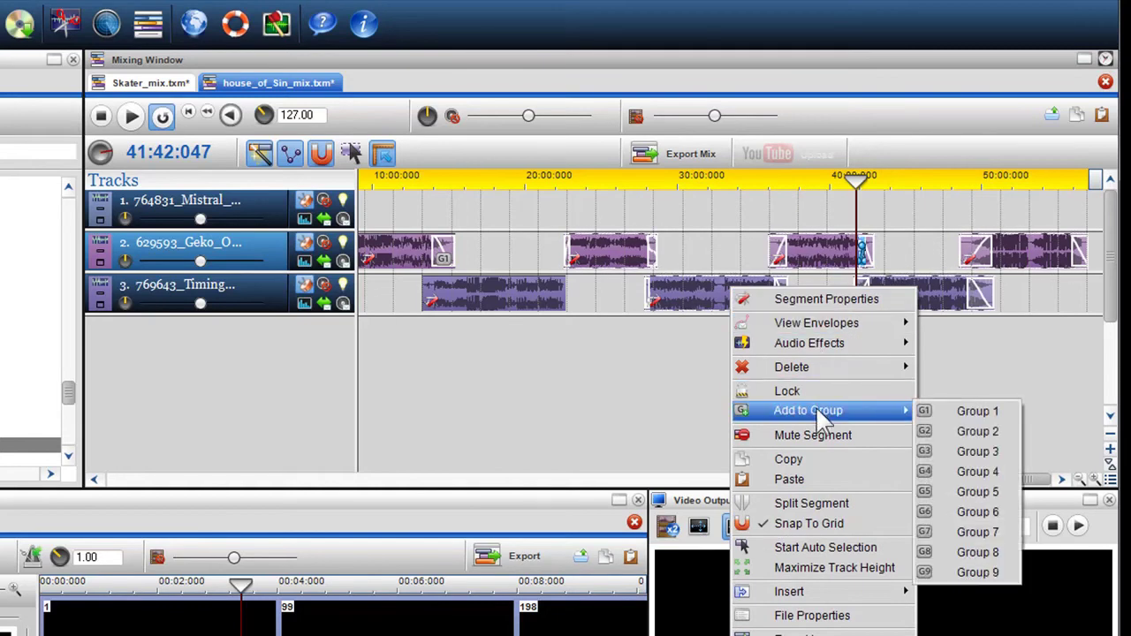
click(951, 431)
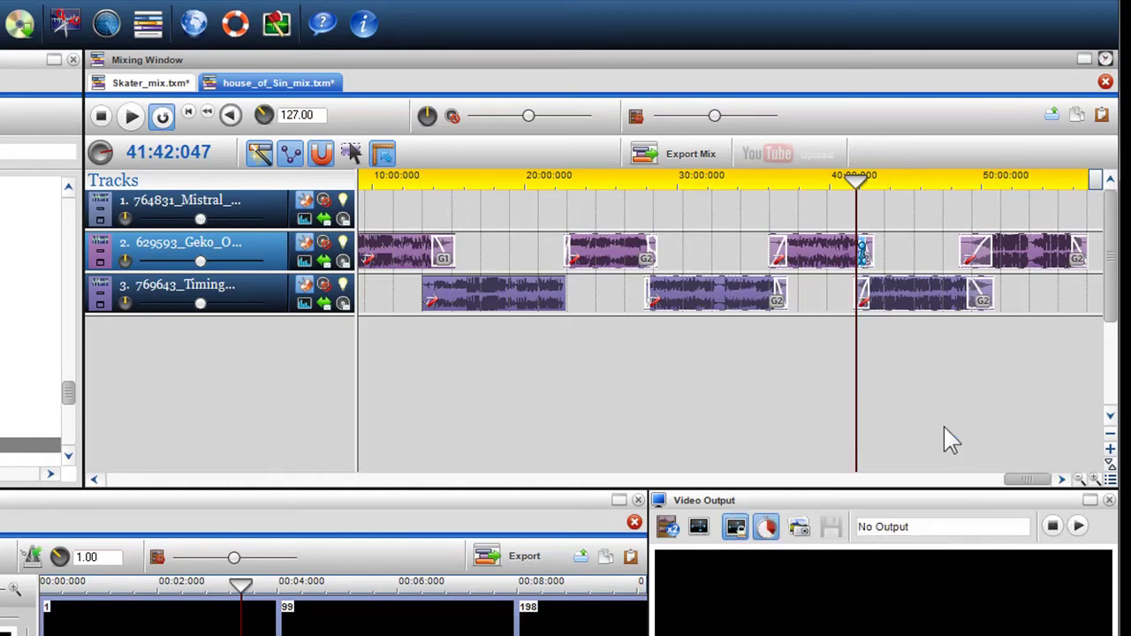
mouse_move(716, 286)
mouse_down()
mouse_move(759, 288)
mouse_move(702, 298)
mouse_up()
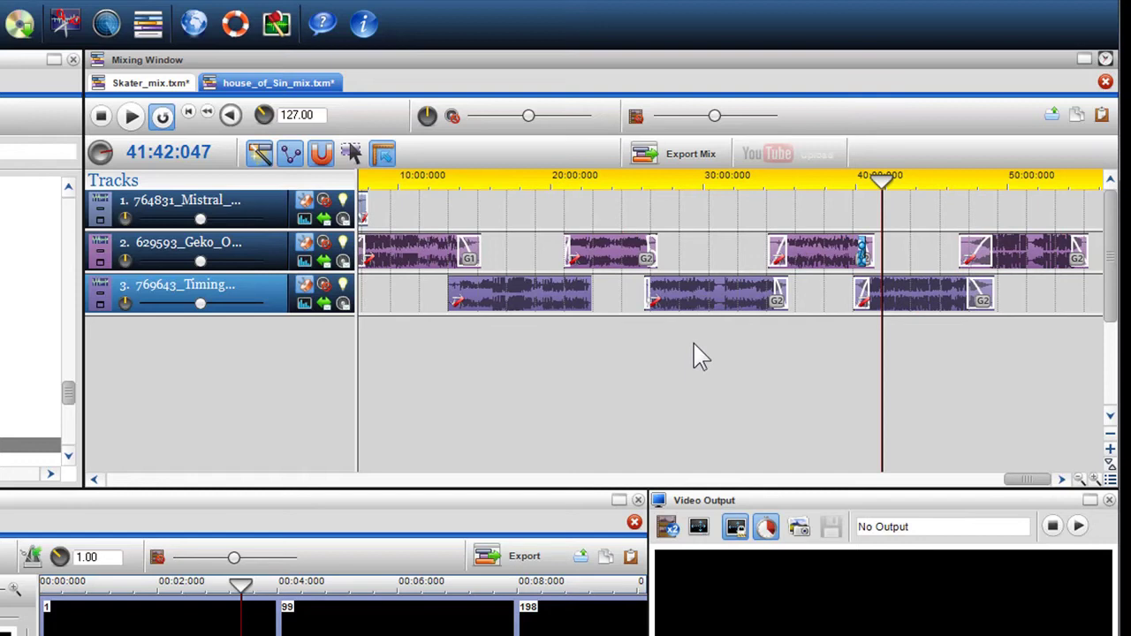
- Drag the Group 1 clips slightly later, then drag the Group 2 clips later as a block
mouse_move(418, 249)
mouse_down()
mouse_move(439, 250)
mouse_move(408, 253)
mouse_up()
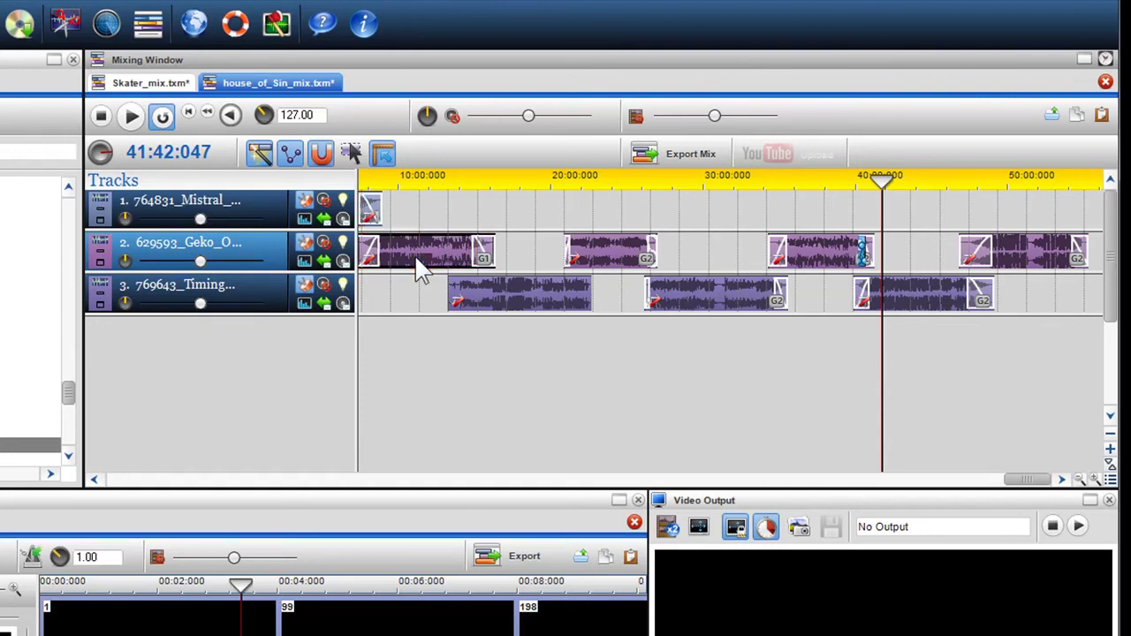
drag(615, 268, 630, 263)
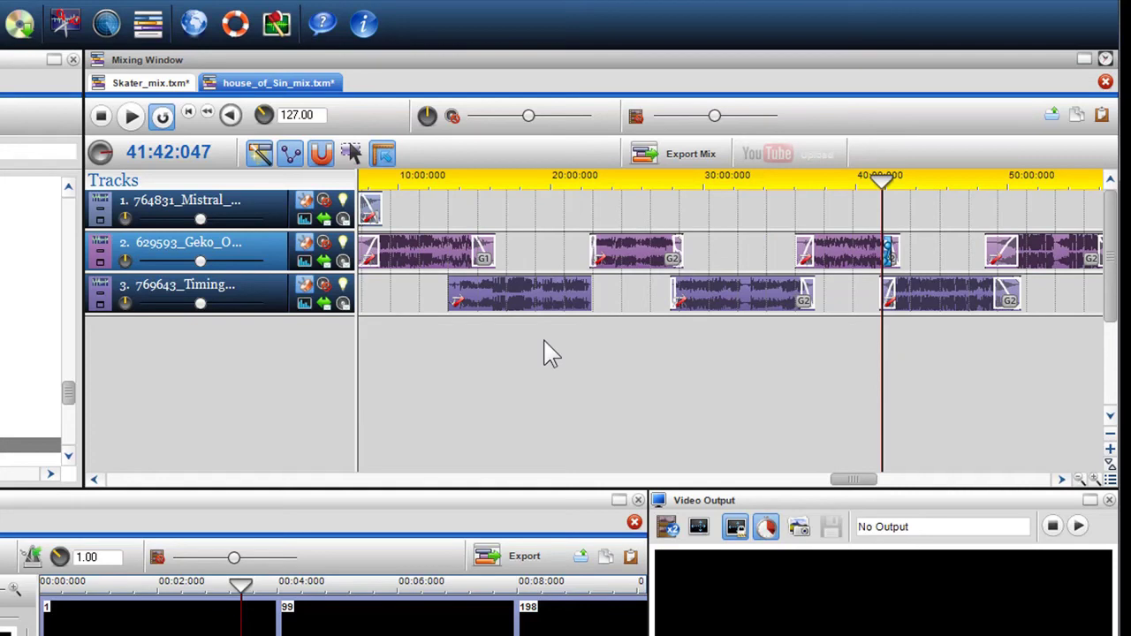
- Take the middle track 3 clip, 718960_Dios_Original_Mix, out of Group 2
right_click(717, 300)
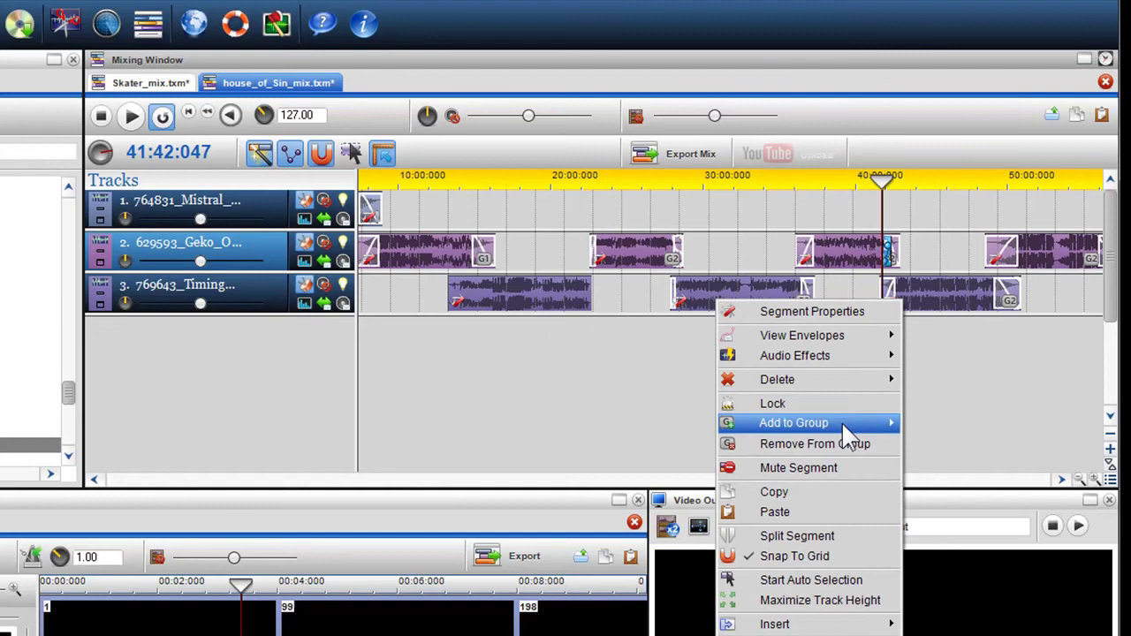
mouse_move(841, 422)
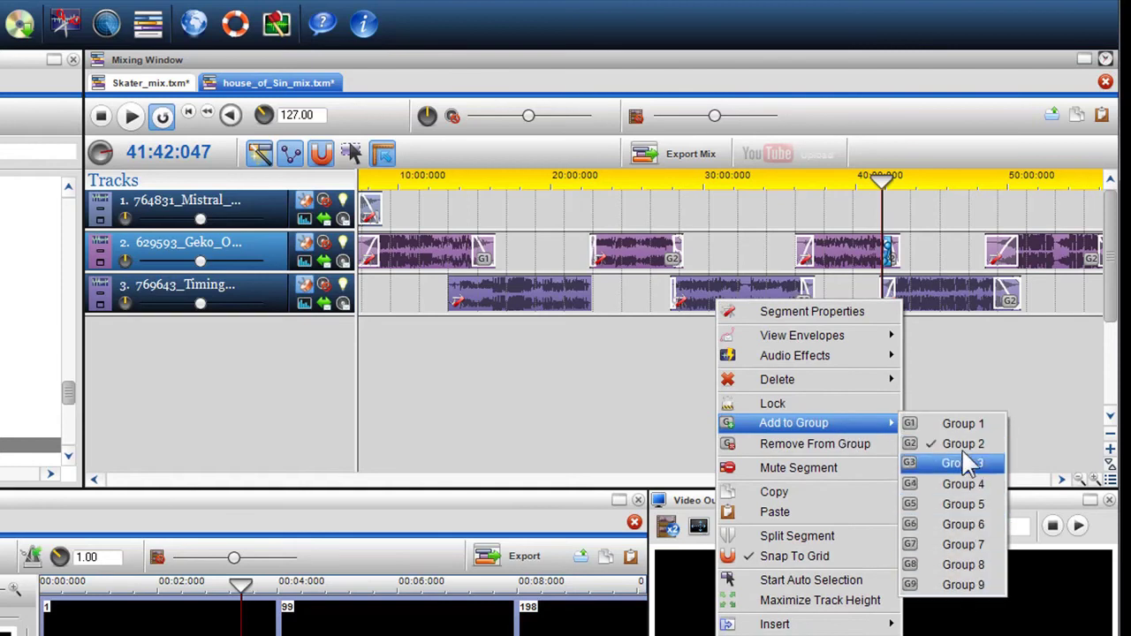
click(965, 419)
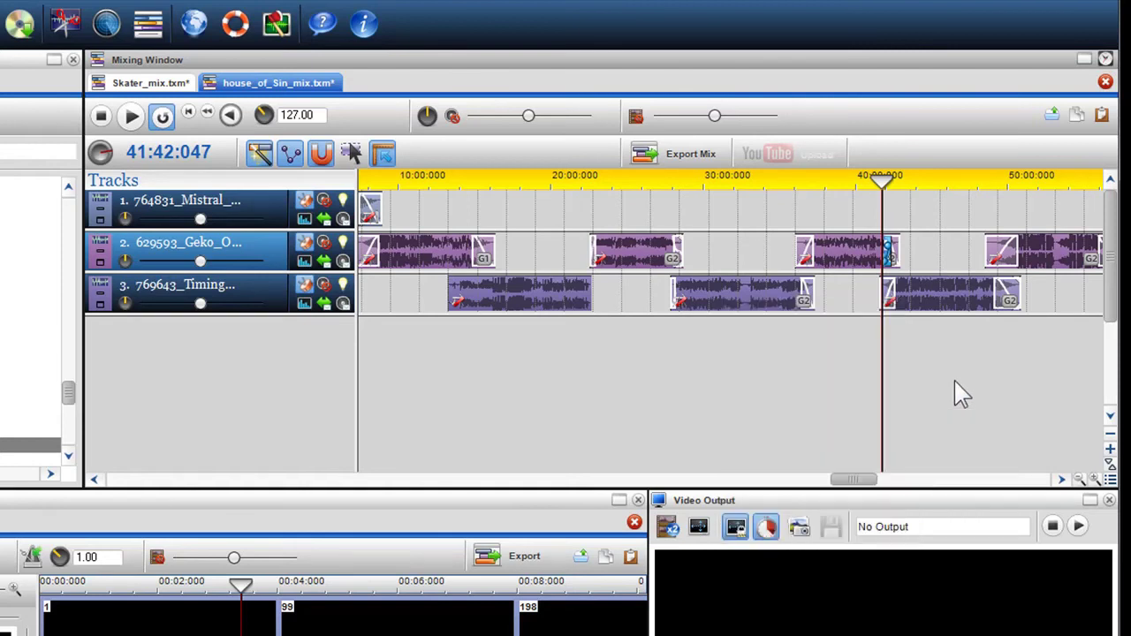
right_click(765, 313)
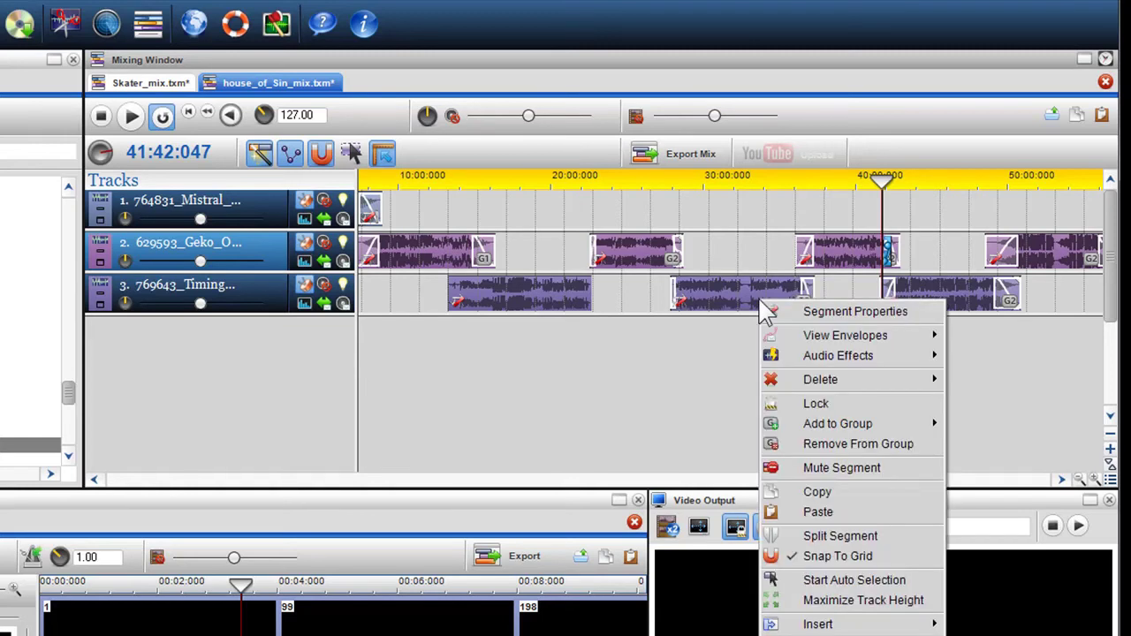
click(828, 445)
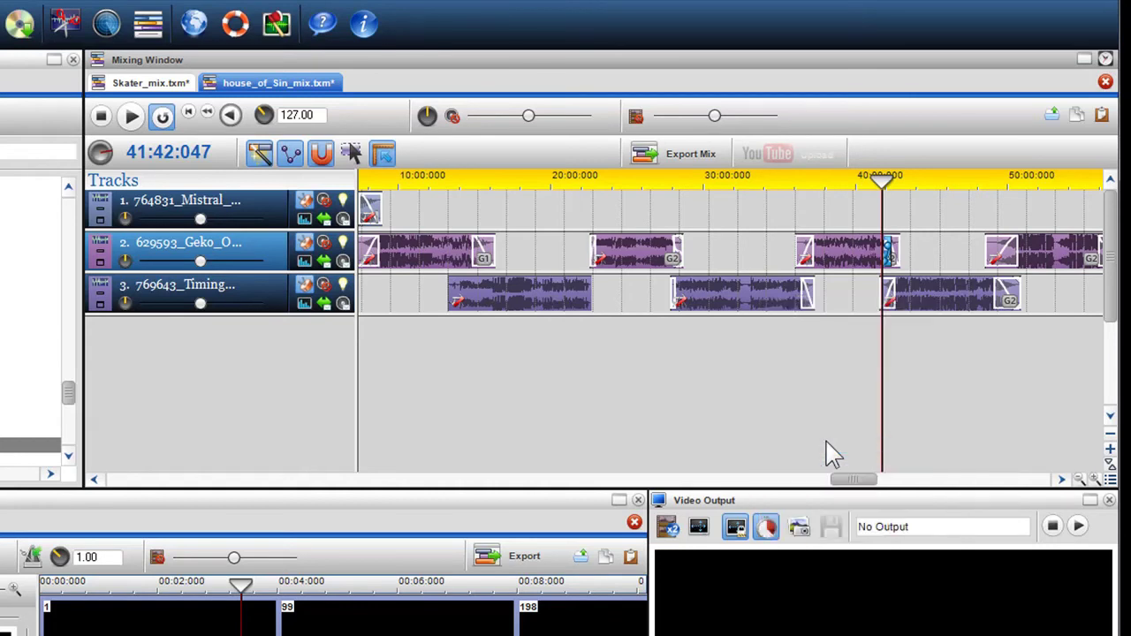
- Delete the 718960_Dios_Original_Mix clip from track 3
right_click(776, 303)
mouse_move(854, 385)
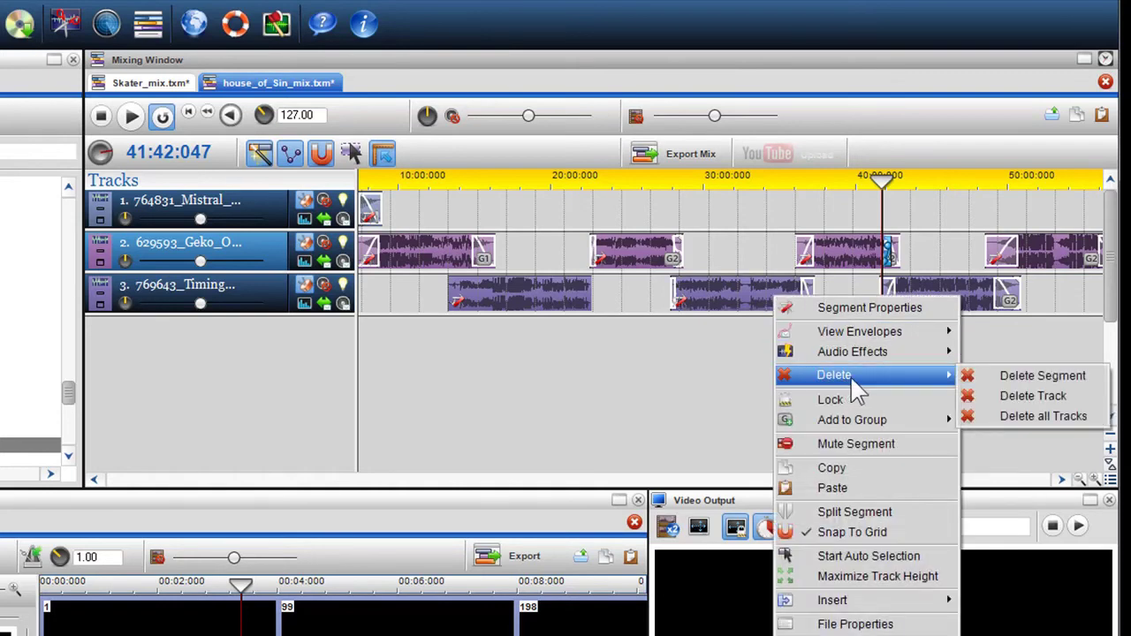
click(1016, 377)
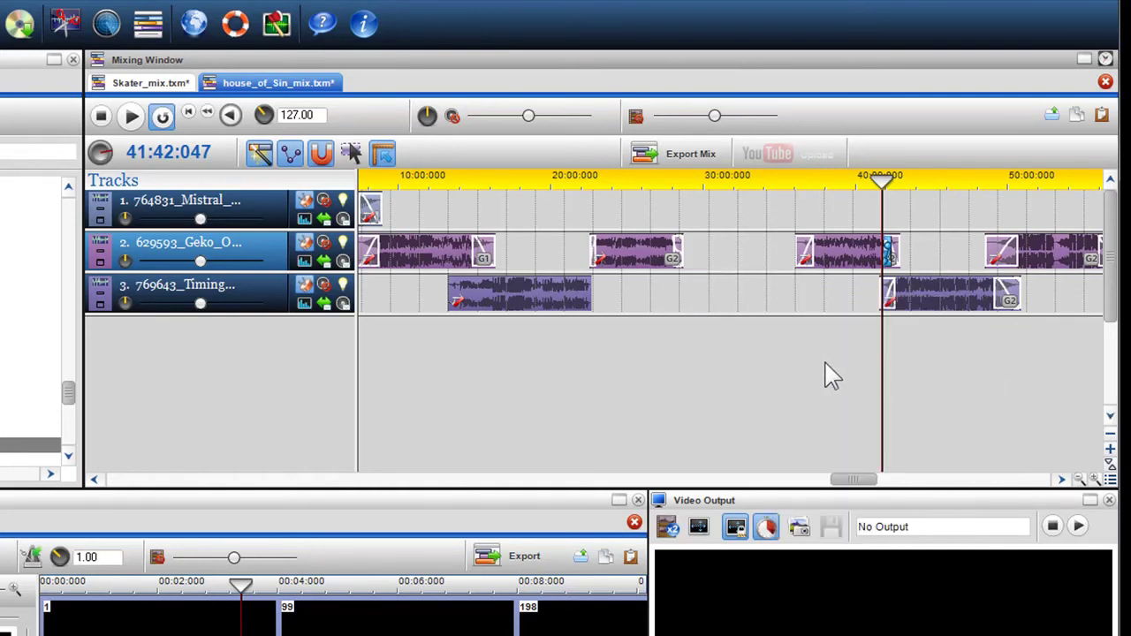
- Marquee-select the later clips on tracks 2 and 3 and remove them from their groups
scroll(824, 365, down, 2)
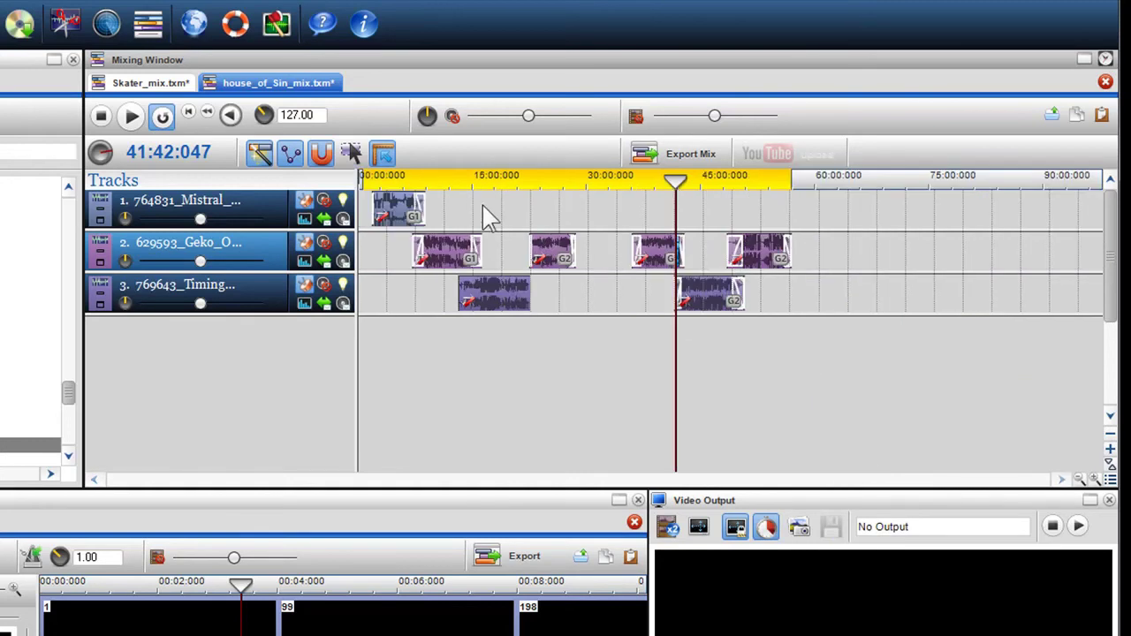
drag(381, 154, 797, 315)
right_click(715, 301)
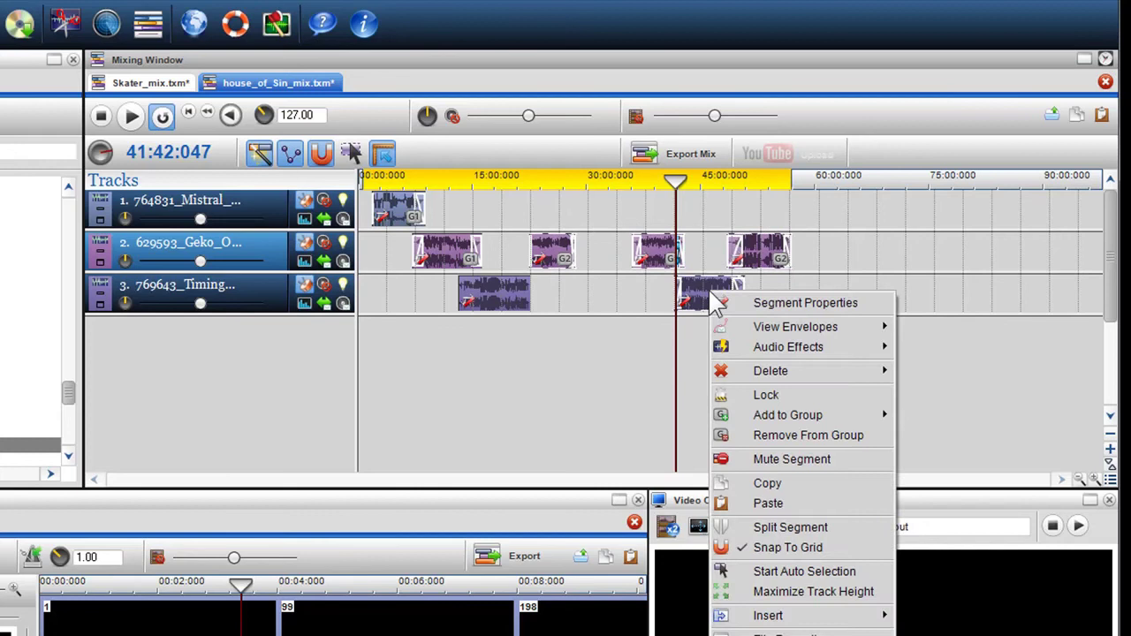
click(808, 434)
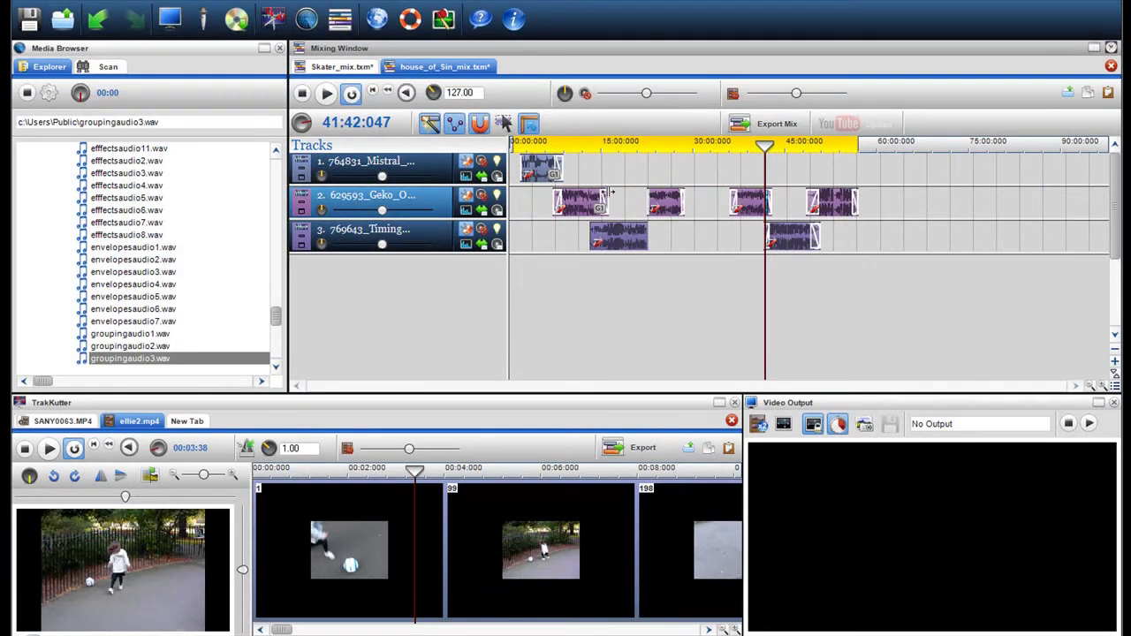
- Switch to Skater_mix, scroll to its start, heighten the skatedvd10 track and select its clips
click(351, 66)
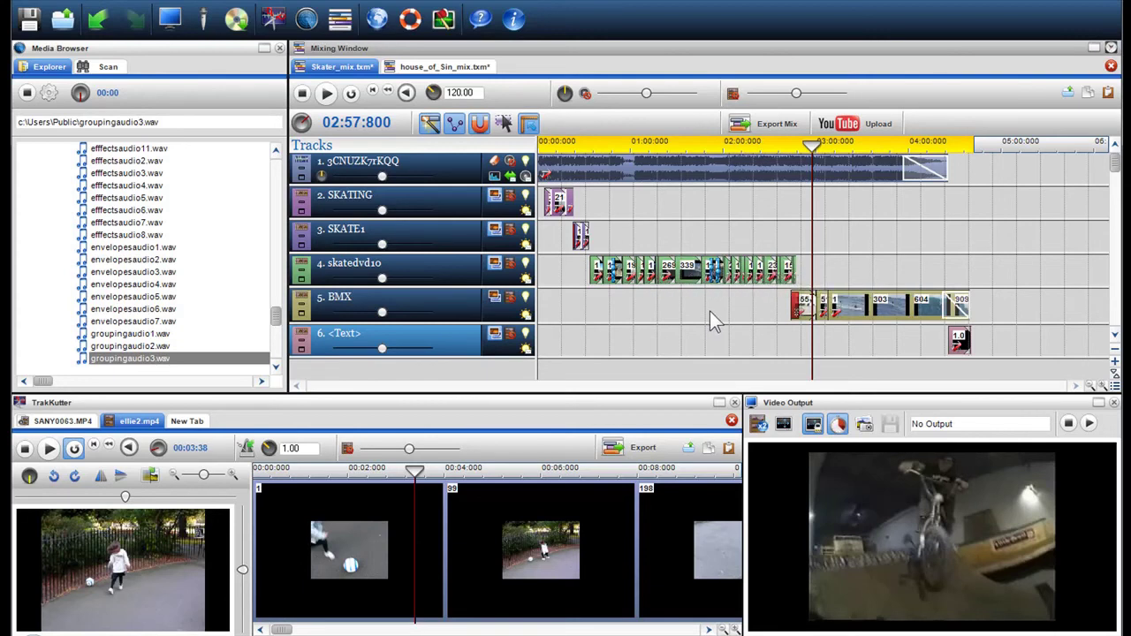
scroll(710, 311, up, 1)
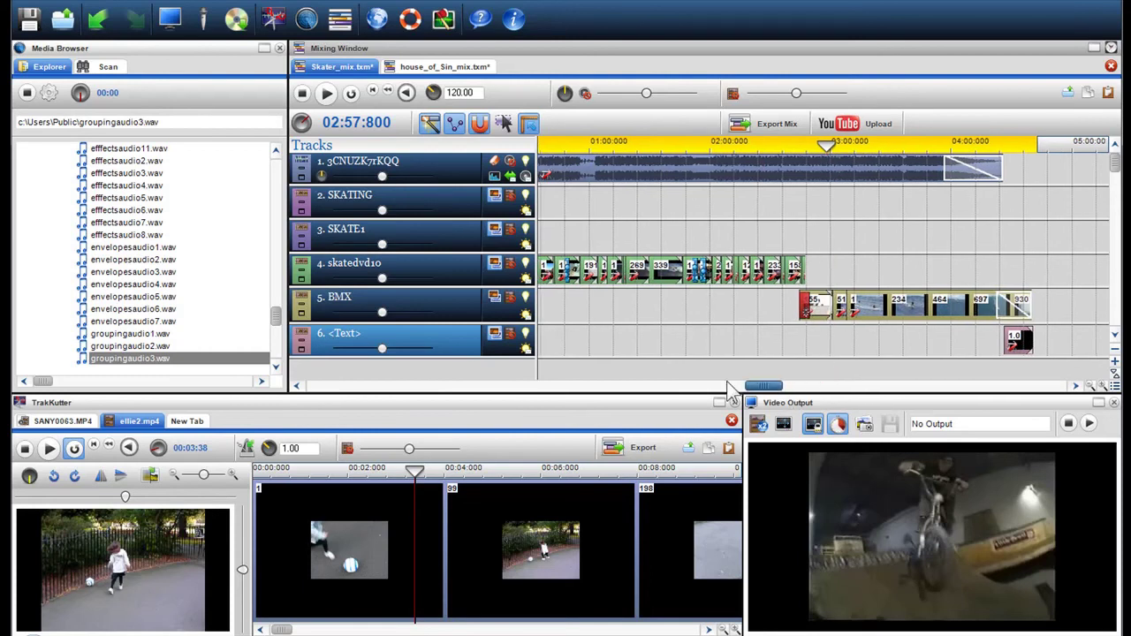
drag(730, 386, 470, 382)
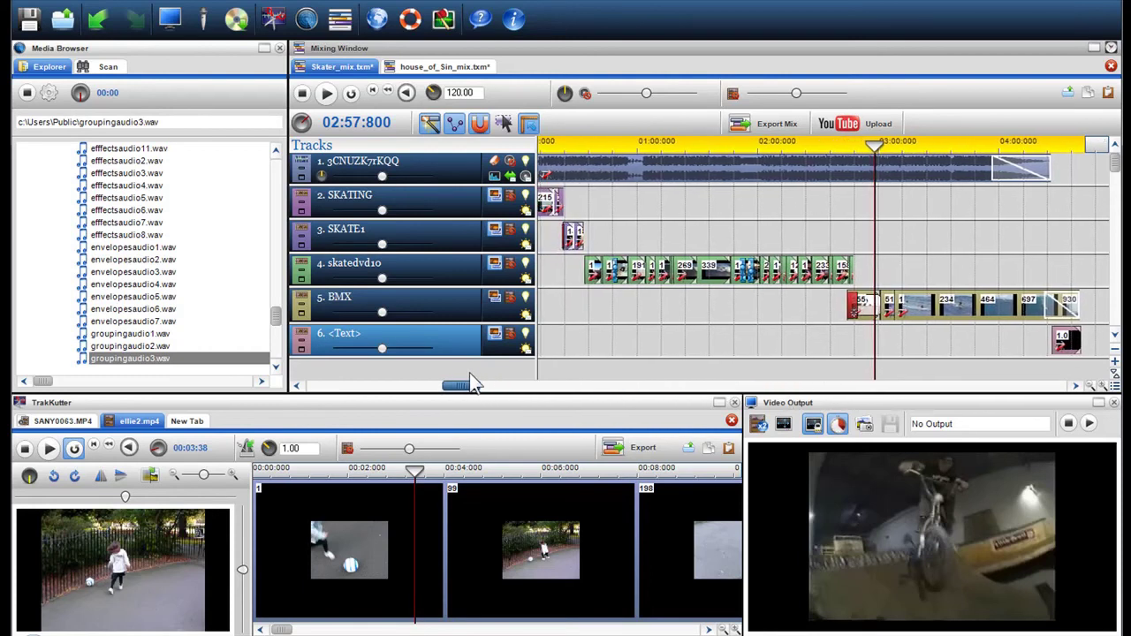
drag(480, 285, 484, 319)
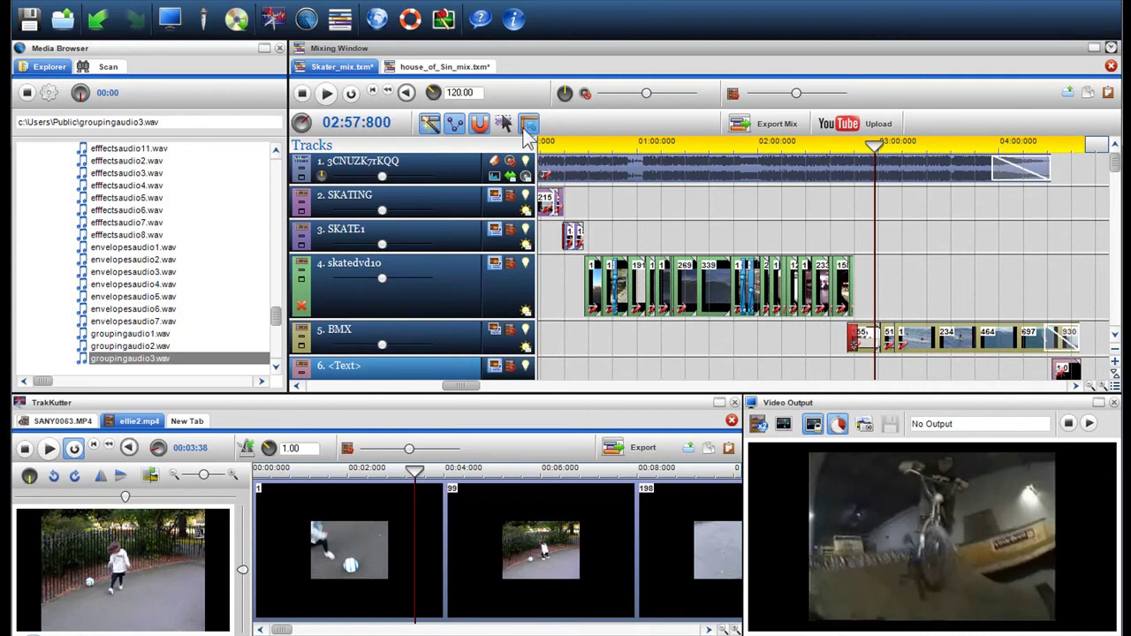
drag(568, 269, 716, 298)
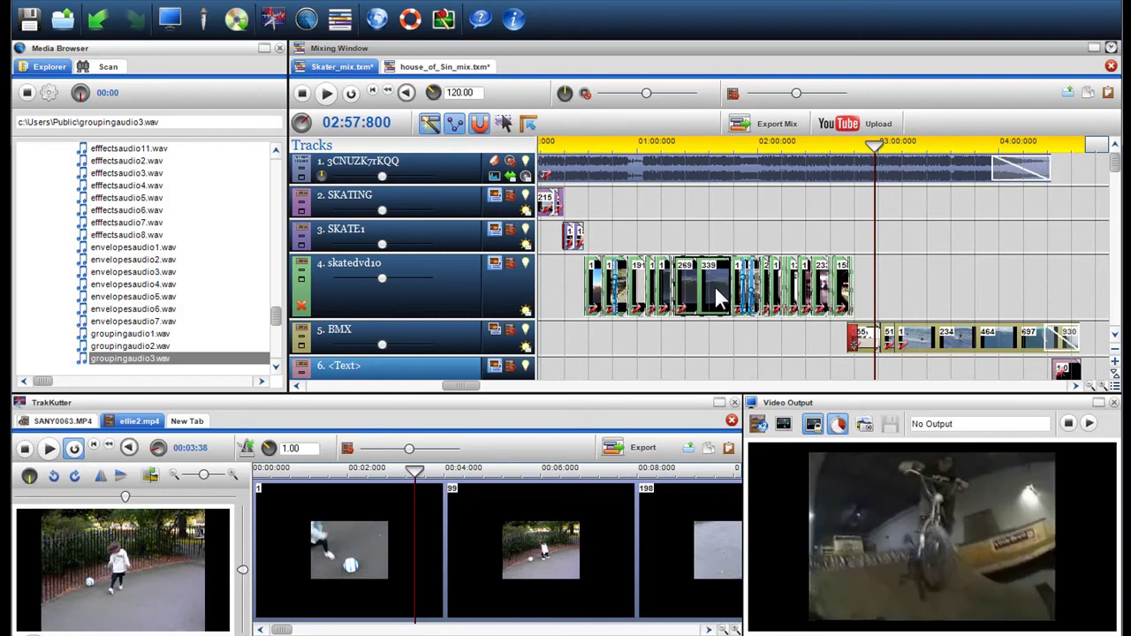
- Add the selected skatedvd10 clips to Group 1 and drag them together along the track
right_click(714, 286)
mouse_move(818, 426)
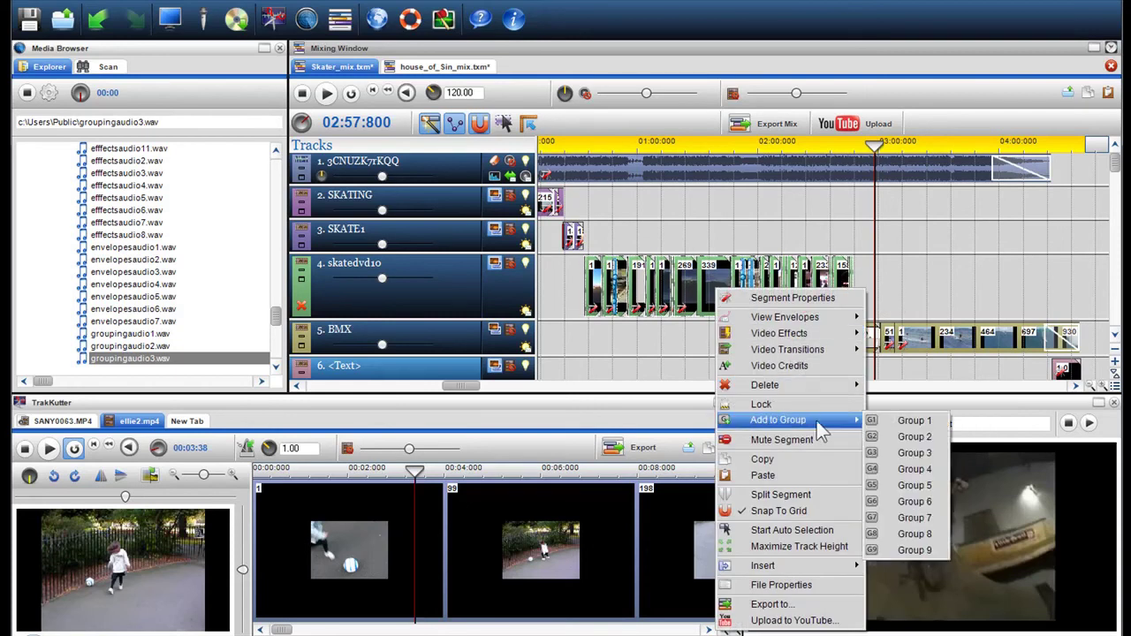
click(910, 421)
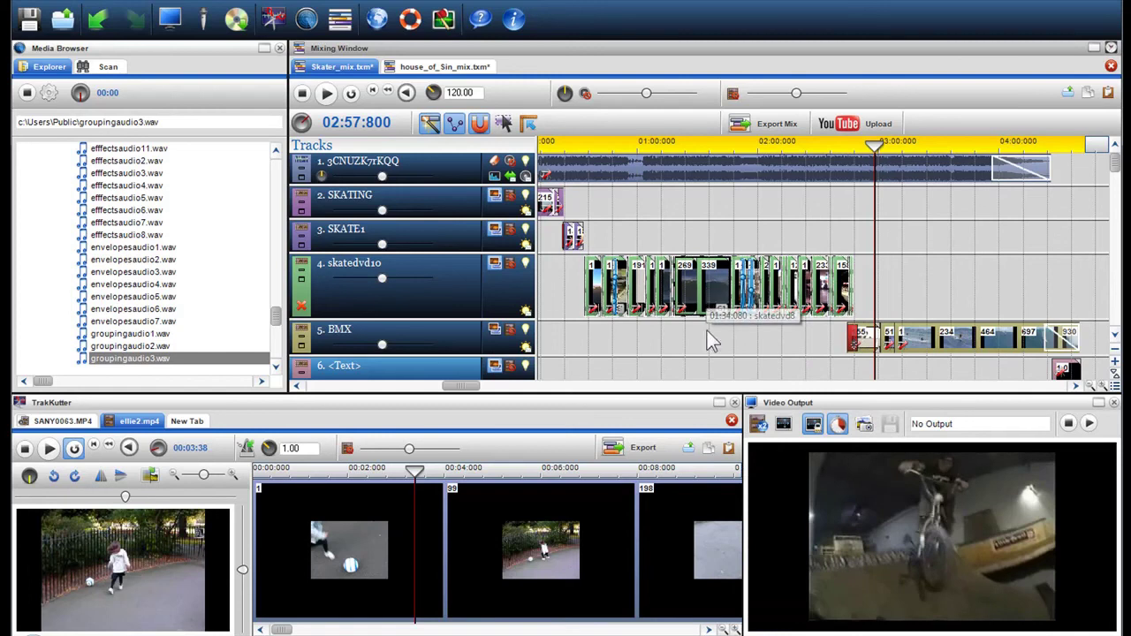
drag(711, 289, 778, 286)
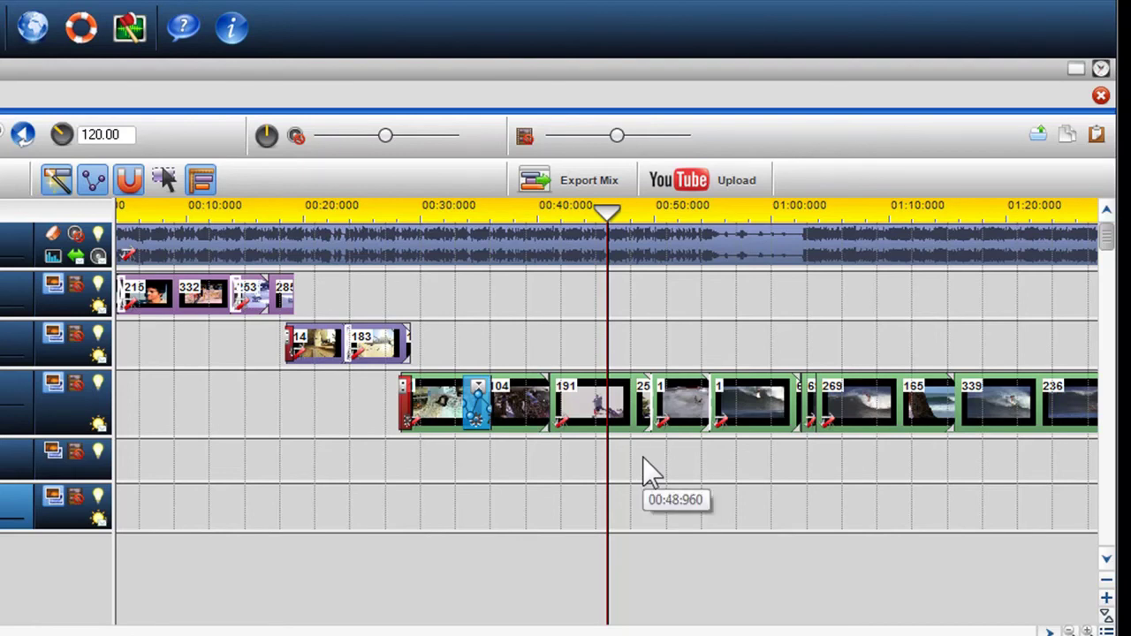
- Lock clip 191 in place, then unlock it and zoom the timeline out
right_click(592, 421)
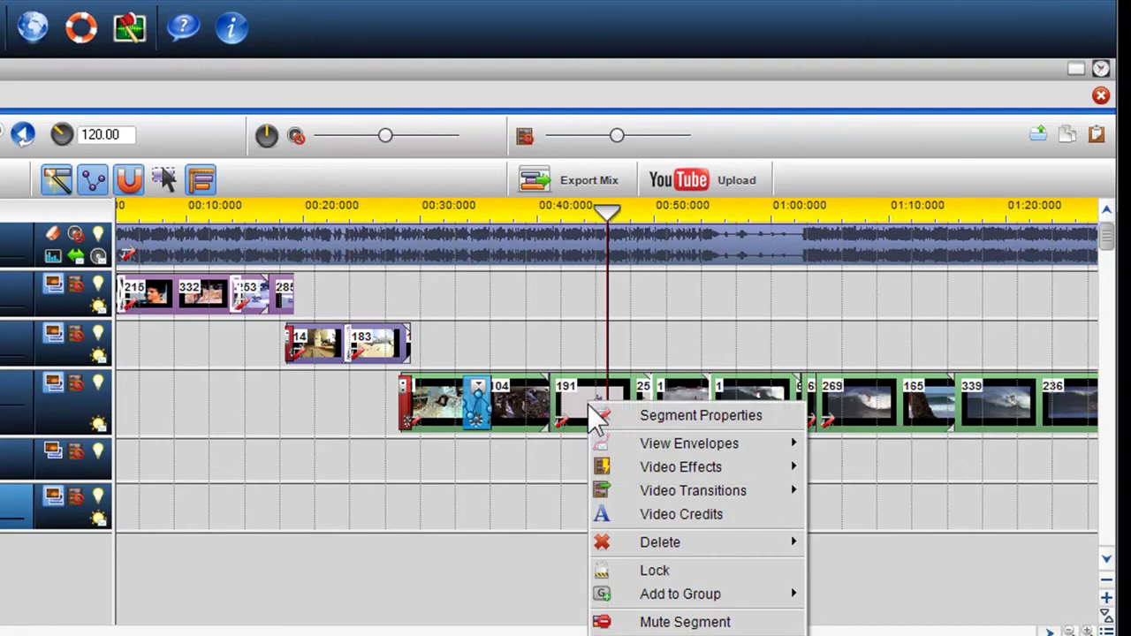
click(654, 571)
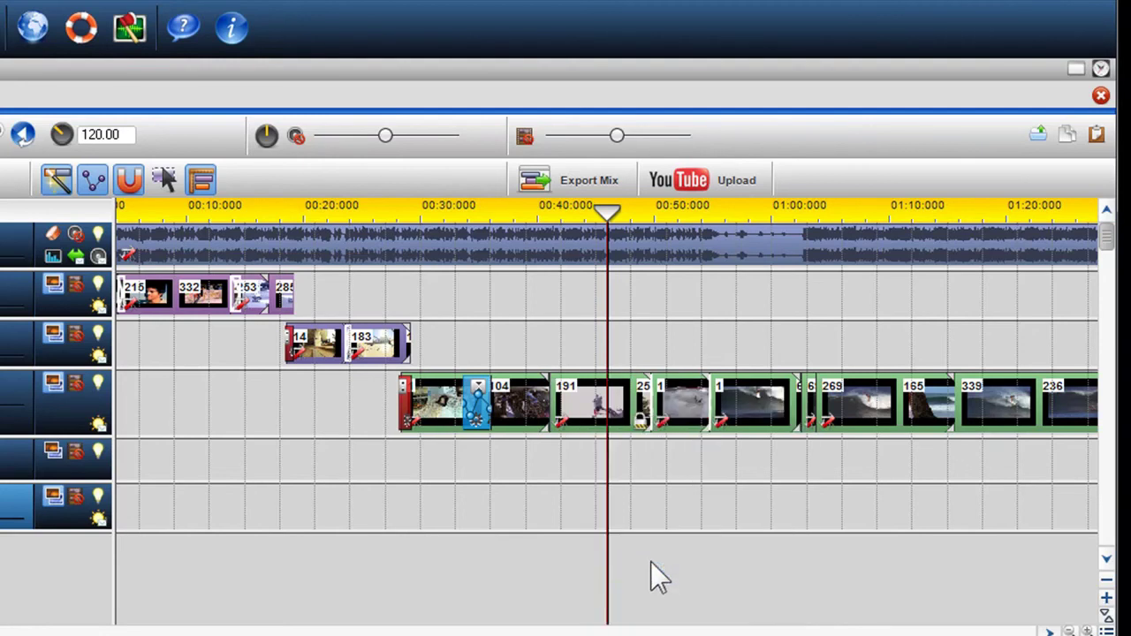
right_click(591, 413)
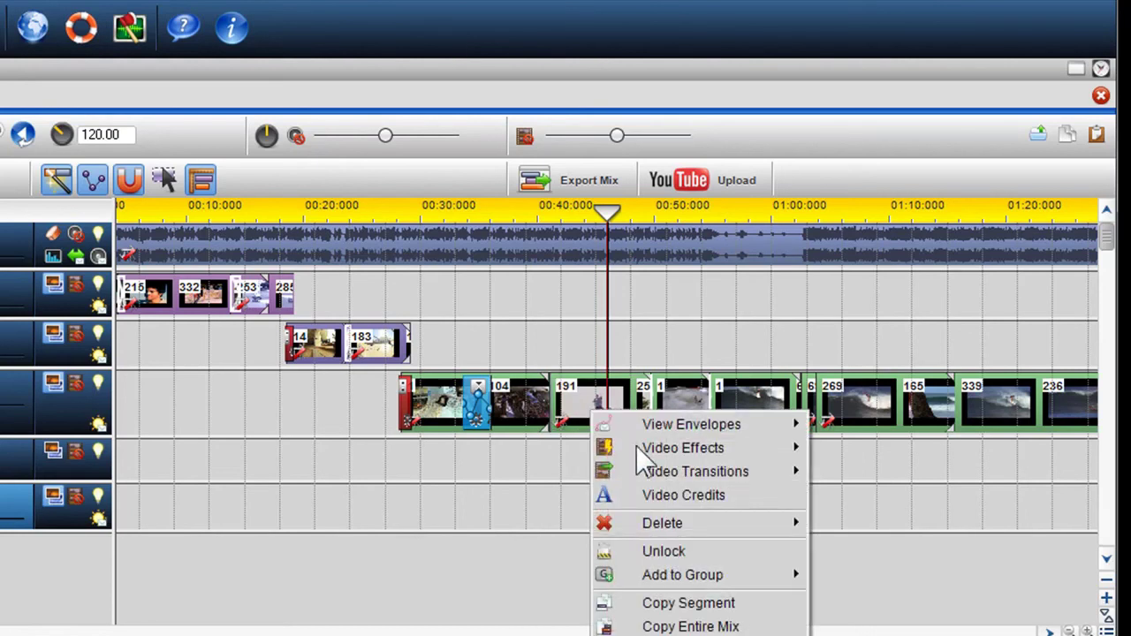
click(655, 551)
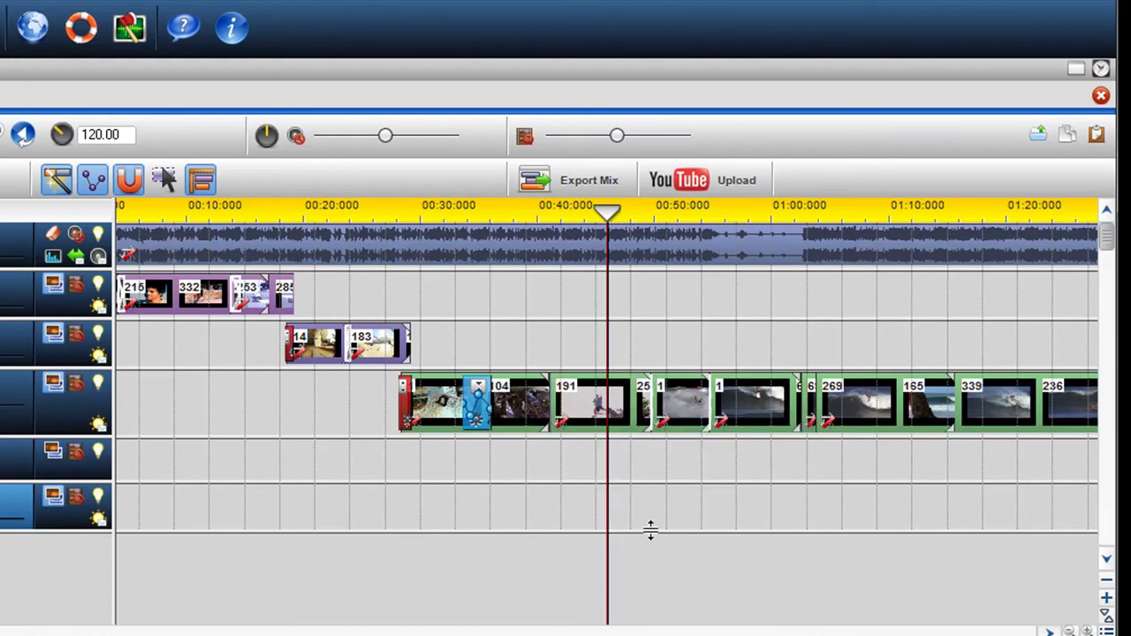
scroll(651, 528, down, 3)
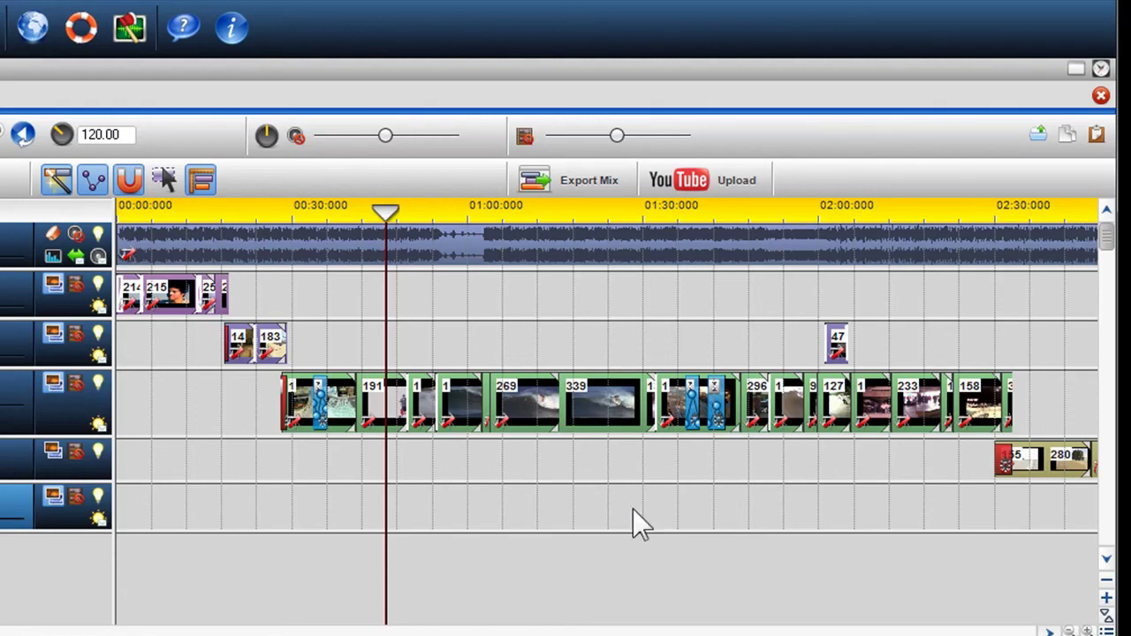
- Marquee-select all skatedvd10 clips on the green video track and lock them
click(164, 179)
drag(258, 395, 1022, 429)
right_click(605, 415)
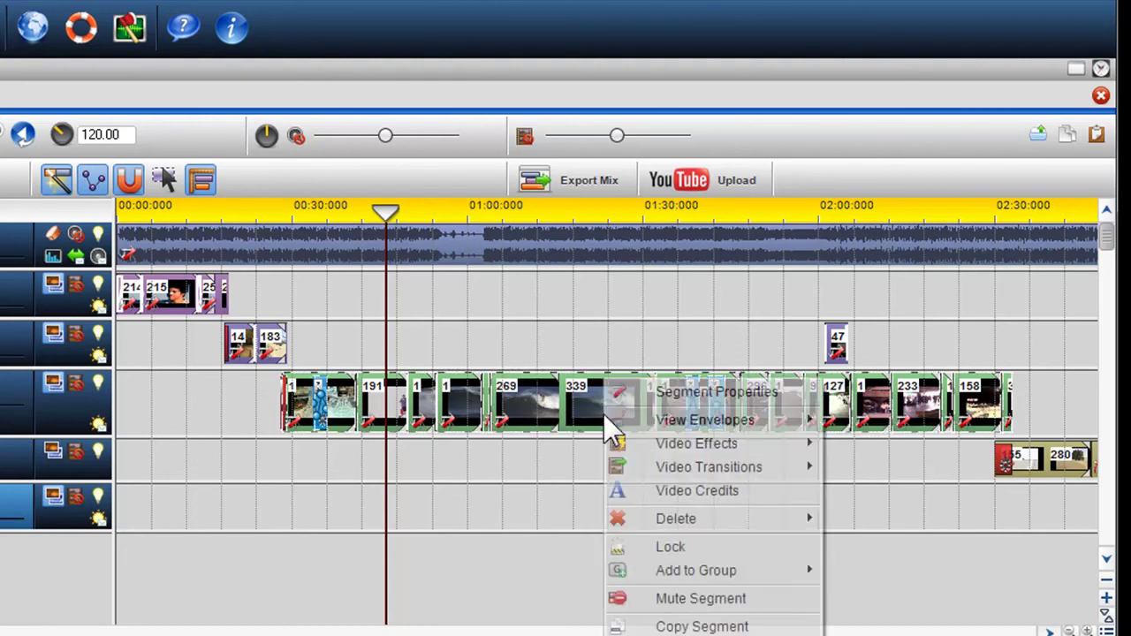
click(680, 550)
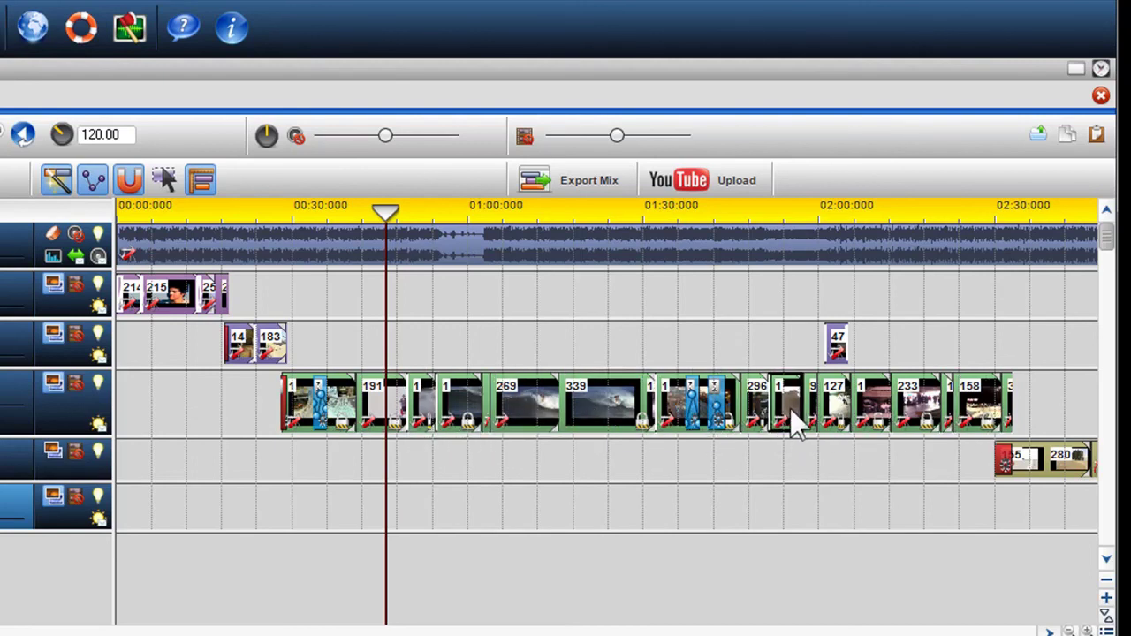
scroll(693, 451, up, 4)
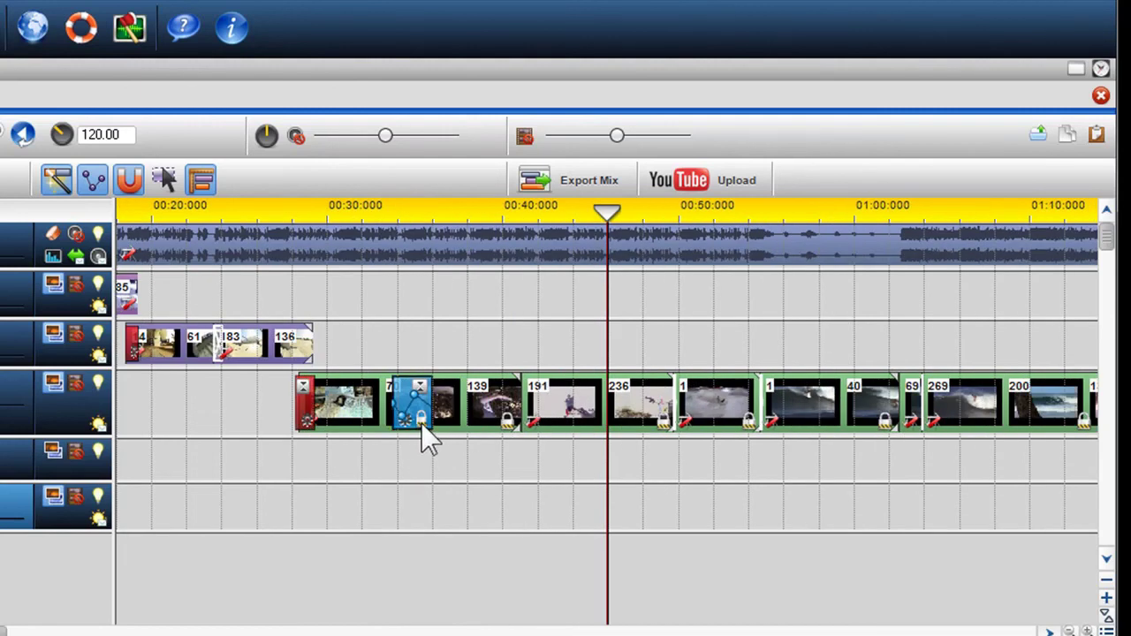
- Auto-select the locked skatedvd10 clips and bring up the Lock All/Unlock All menu
scroll(533, 444, down, 4)
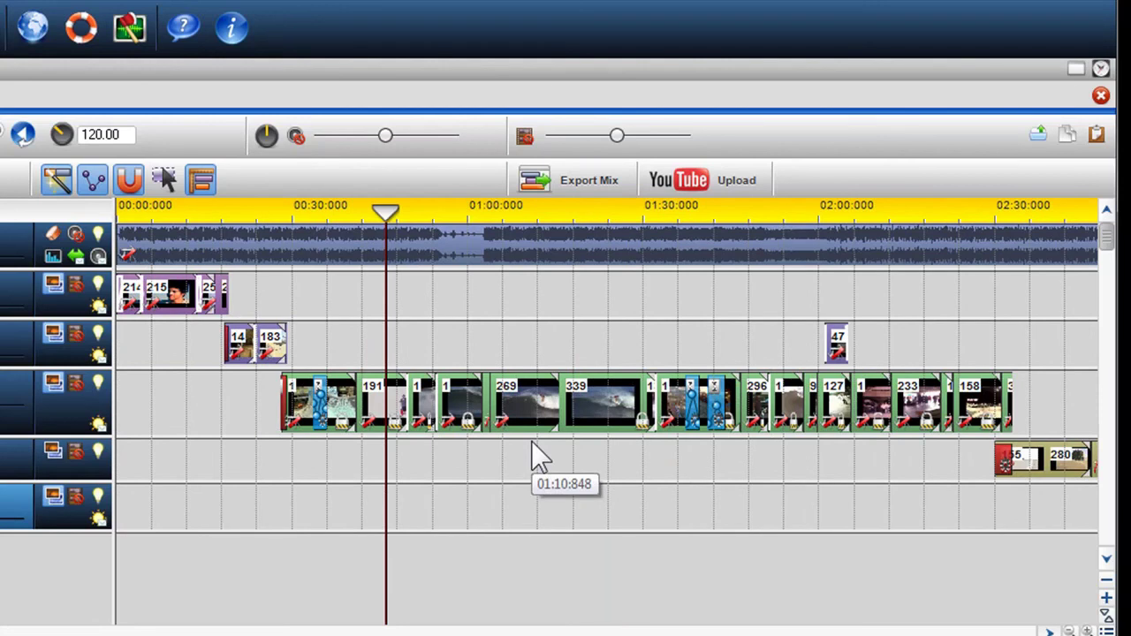
click(163, 180)
drag(292, 364, 1058, 415)
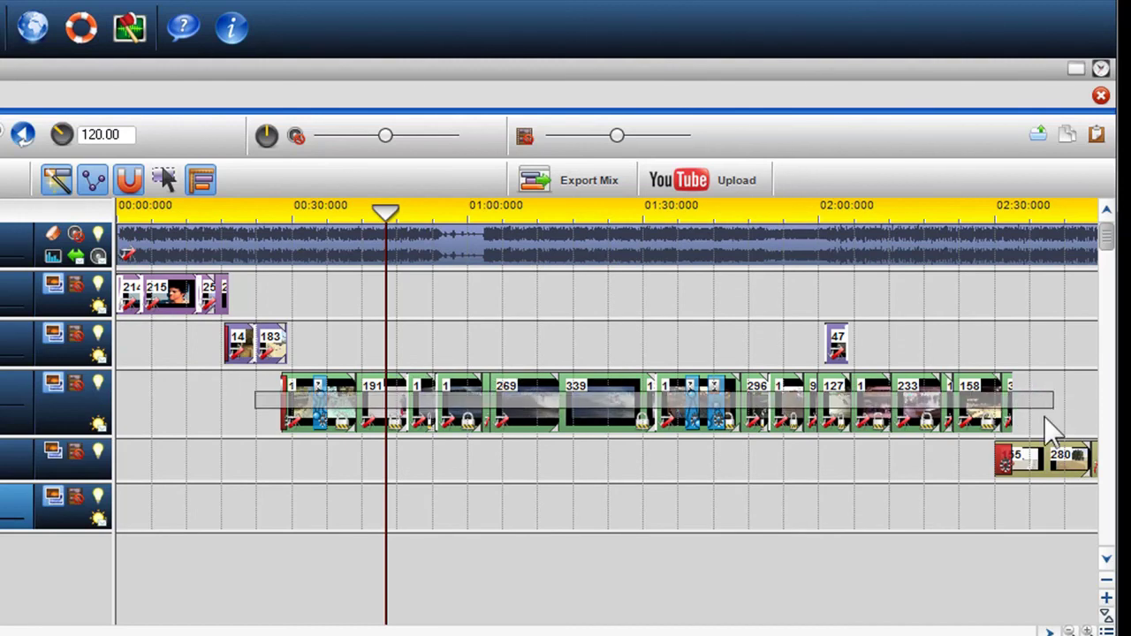
mouse_move(610, 405)
mouse_down()
mouse_move(610, 426)
mouse_move(614, 292)
mouse_move(619, 433)
mouse_move(623, 417)
mouse_up()
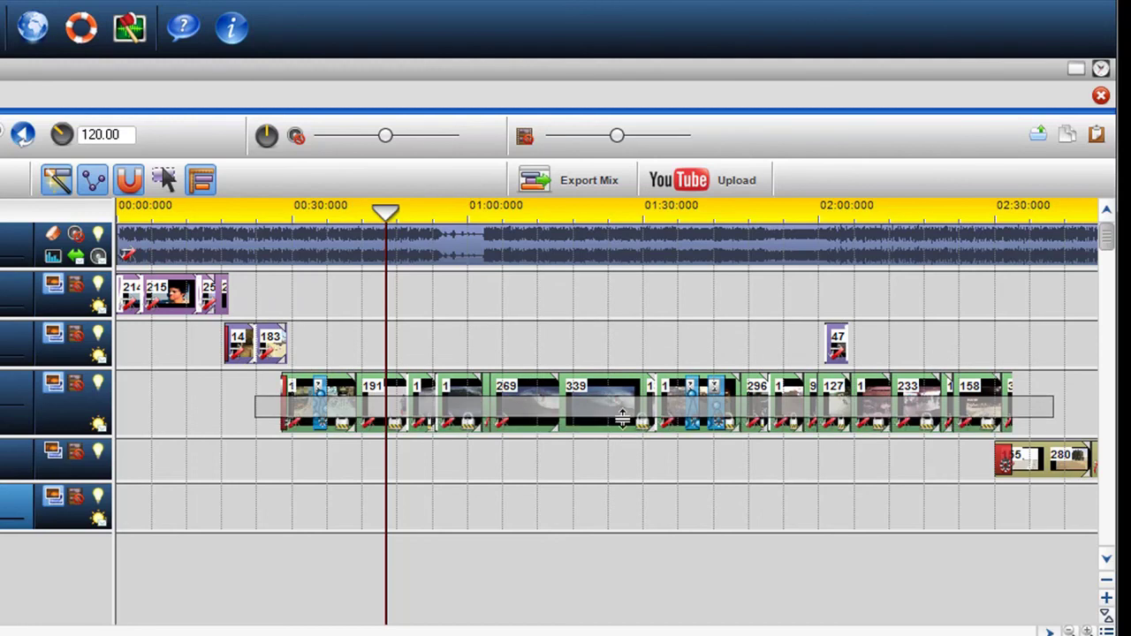
click(624, 420)
right_click(598, 410)
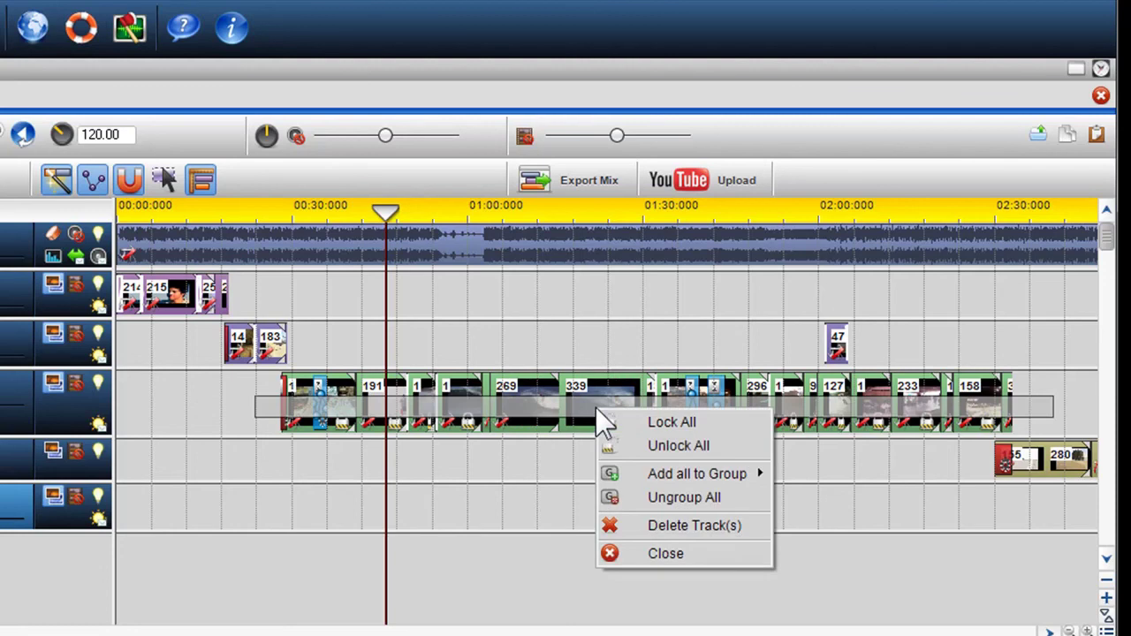